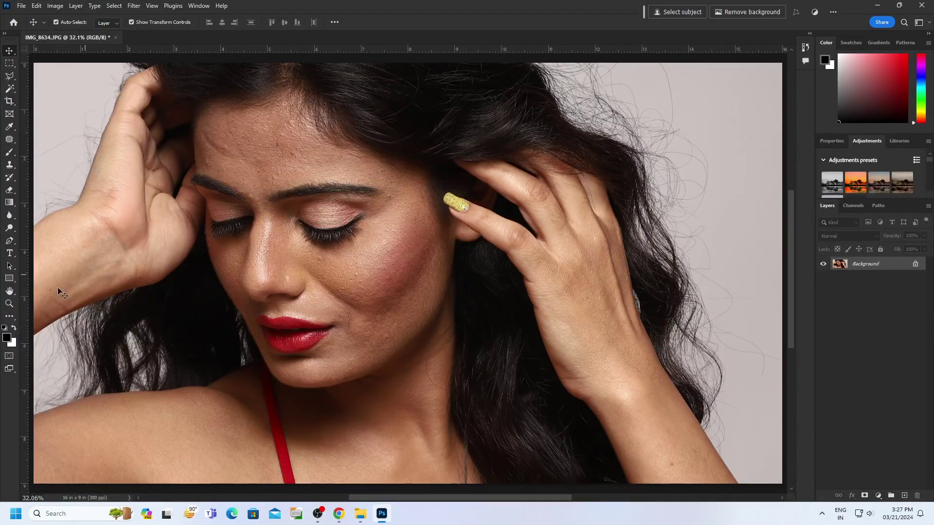
# Zoom in on the forehead and duplicate the Background layer as a layer named '01'
pyautogui.click(10, 304)
pyautogui.moveTo(217, 140)
pyautogui.mouseDown()
pyautogui.moveTo(188, 121)
pyautogui.moveTo(223, 121)
pyautogui.mouseUp()
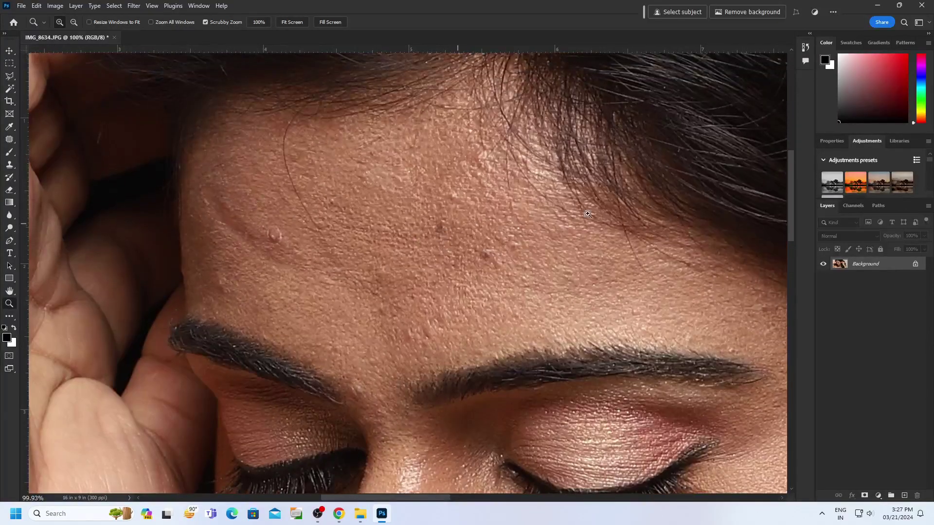
pyautogui.rightClick(895, 266)
pyautogui.click(874, 306)
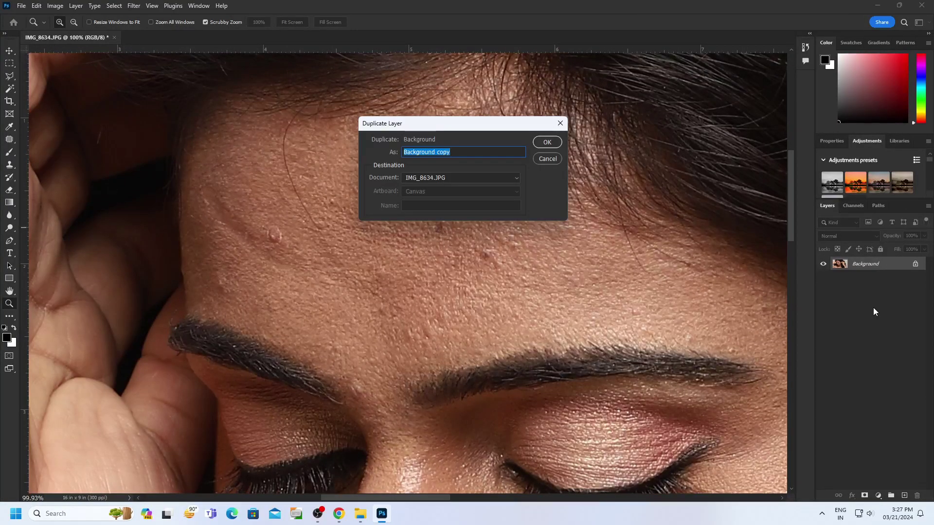
pyautogui.write('01')
pyautogui.press('Return')
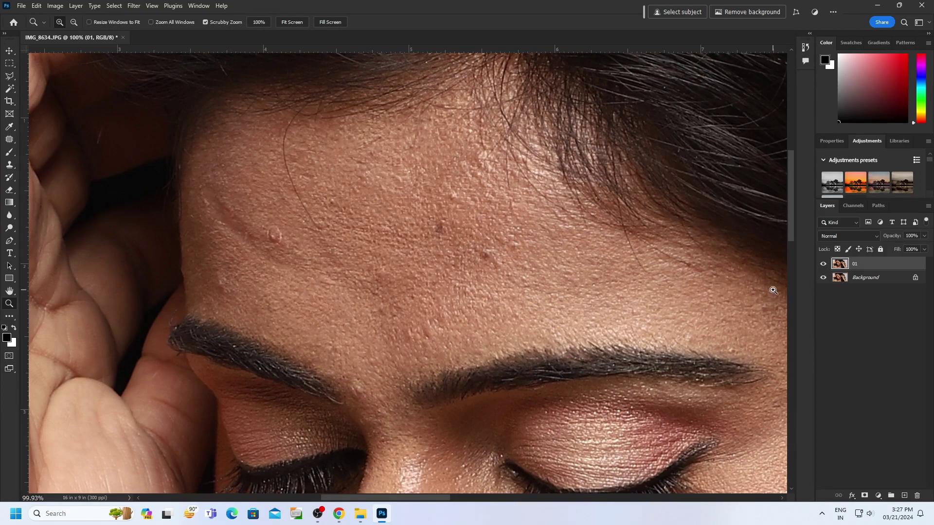
# With the Patch tool, patch a forehead blemish and the forehead wrinkle using clean skin
pyautogui.press('j')
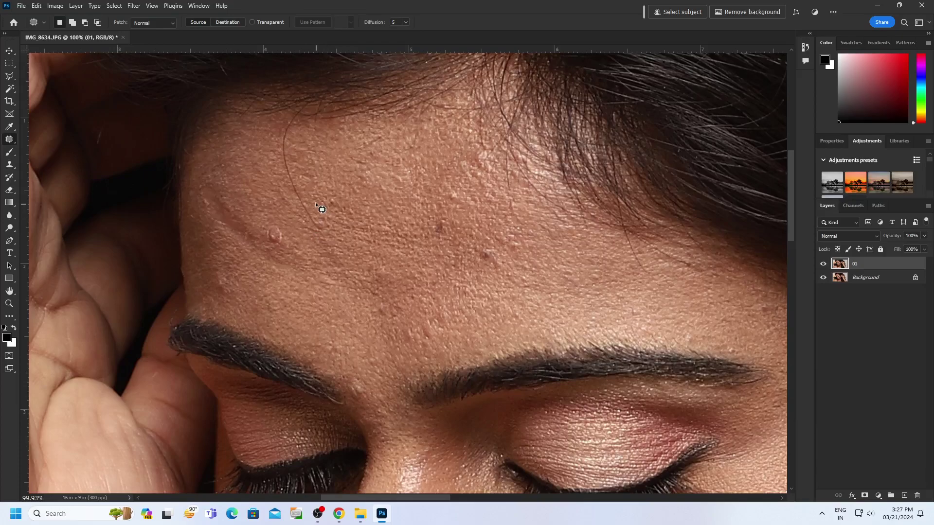
pyautogui.moveTo(290, 167); pyautogui.dragTo(311, 192)
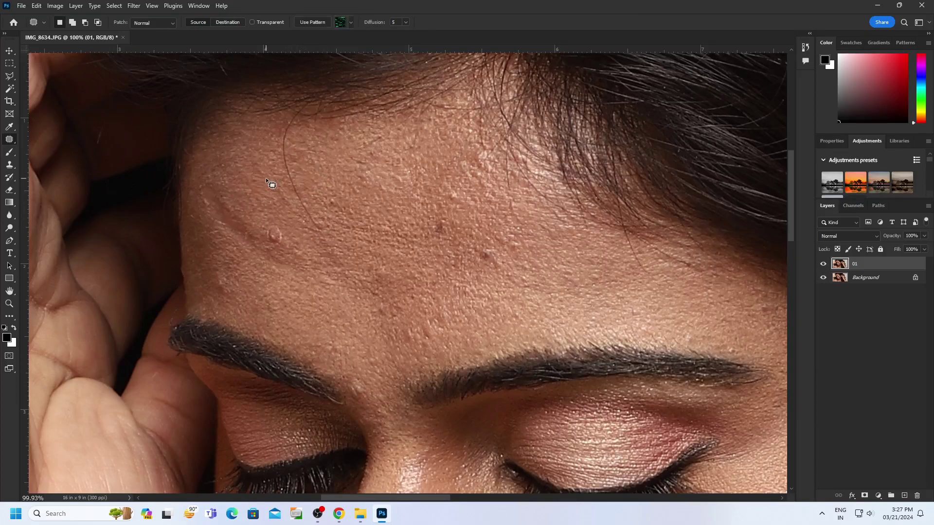
pyautogui.click(266, 222)
pyautogui.moveTo(272, 226); pyautogui.dragTo(254, 200)
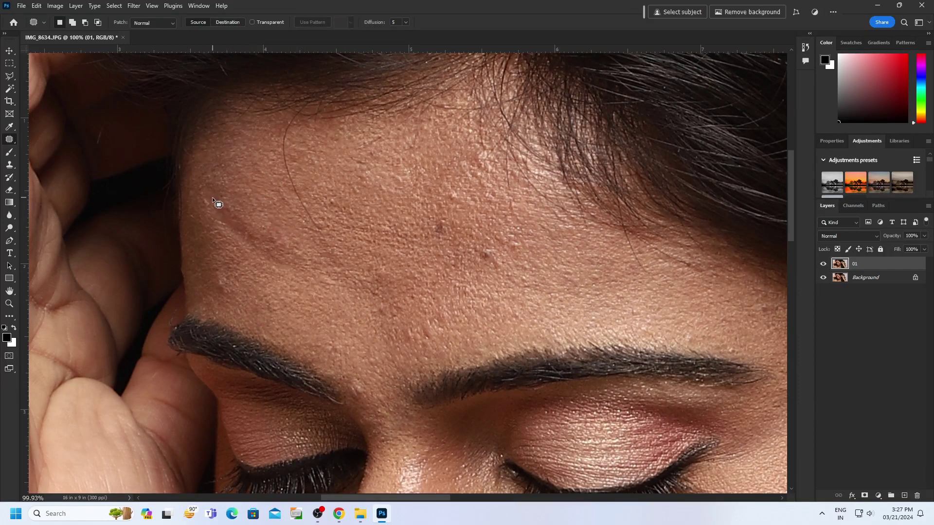
pyautogui.moveTo(198, 198); pyautogui.dragTo(207, 180)
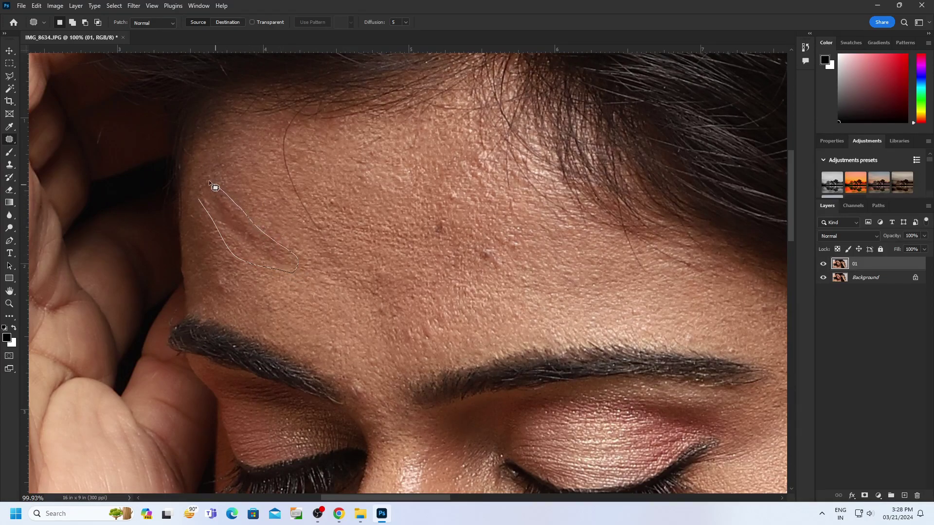
pyautogui.moveTo(229, 220); pyautogui.dragTo(250, 197)
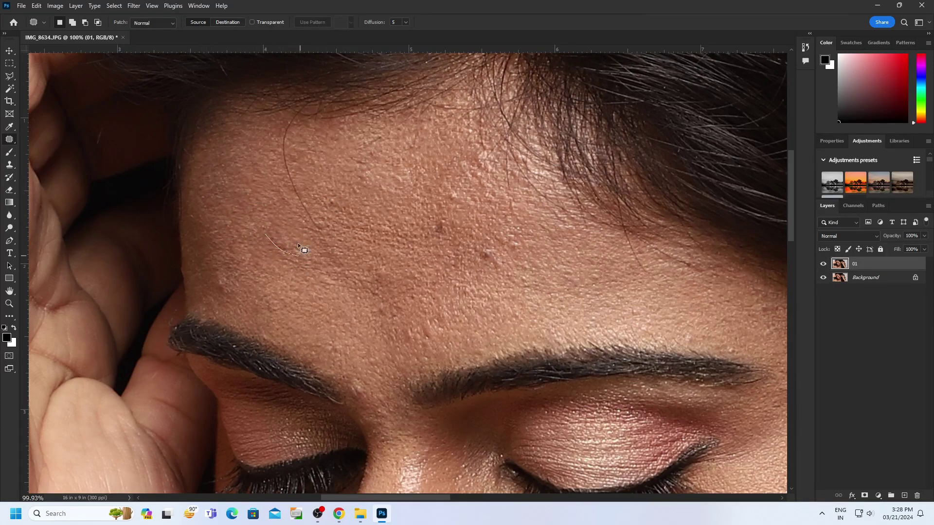
pyautogui.moveTo(298, 243)
pyautogui.mouseDown()
pyautogui.moveTo(251, 232)
pyautogui.moveTo(220, 263)
pyautogui.mouseUp()
pyautogui.hotkey('ctrl', 'd')
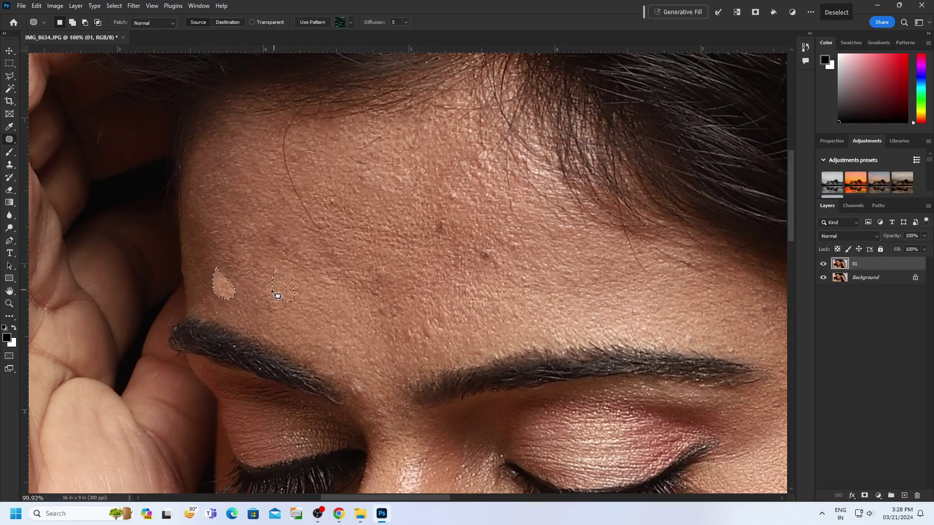
# Patch three more forehead blemishes and spots, deselecting after each one
pyautogui.moveTo(431, 232); pyautogui.dragTo(483, 158)
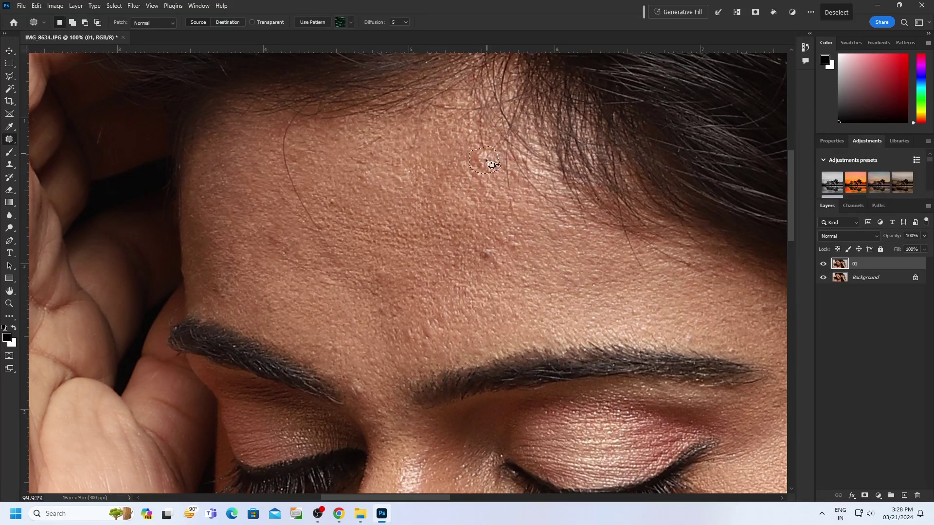
pyautogui.hotkey('ctrl', 'd')
pyautogui.moveTo(486, 228); pyautogui.dragTo(437, 250)
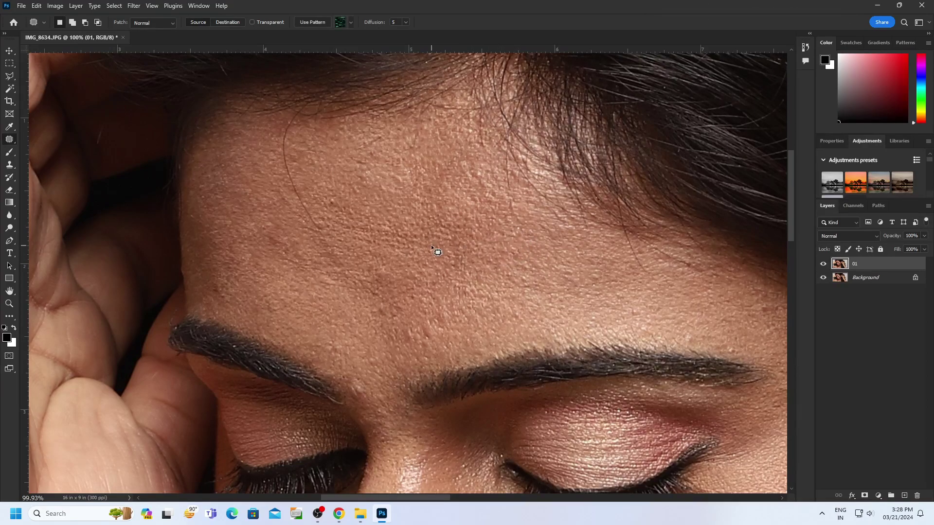
pyautogui.hotkey('ctrl', 'd')
pyautogui.moveTo(404, 338)
pyautogui.mouseDown()
pyautogui.moveTo(396, 342)
pyautogui.moveTo(402, 271)
pyautogui.mouseUp()
pyautogui.hotkey('ctrl', 'd')
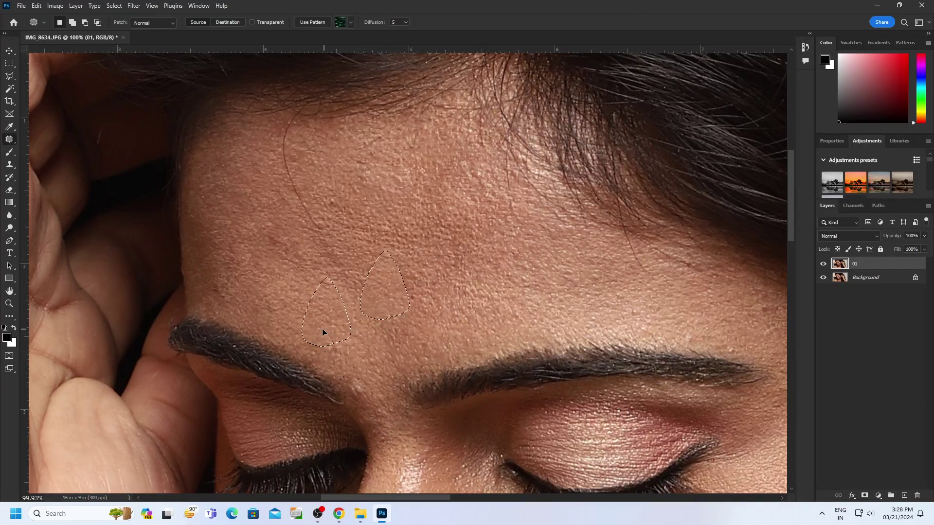
# Patch a spot lower down, dismiss a stray context menu, and fit the photo on screen
pyautogui.scroll(-3, 500, 319)
pyautogui.moveTo(360, 314); pyautogui.dragTo(400, 281)
pyautogui.rightClick(400, 258)
pyautogui.click(417, 269)
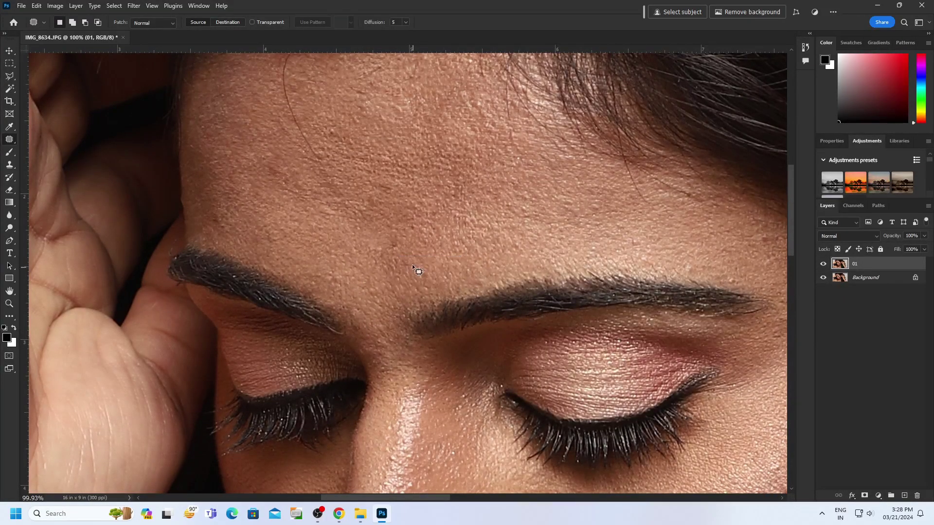
pyautogui.rightClick(403, 233)
pyautogui.press('Escape')
pyautogui.hotkey('ctrl', '0')
# Zoom to the cheek and select the Spot Healing Brush tool
pyautogui.scroll(2, 408, 194)
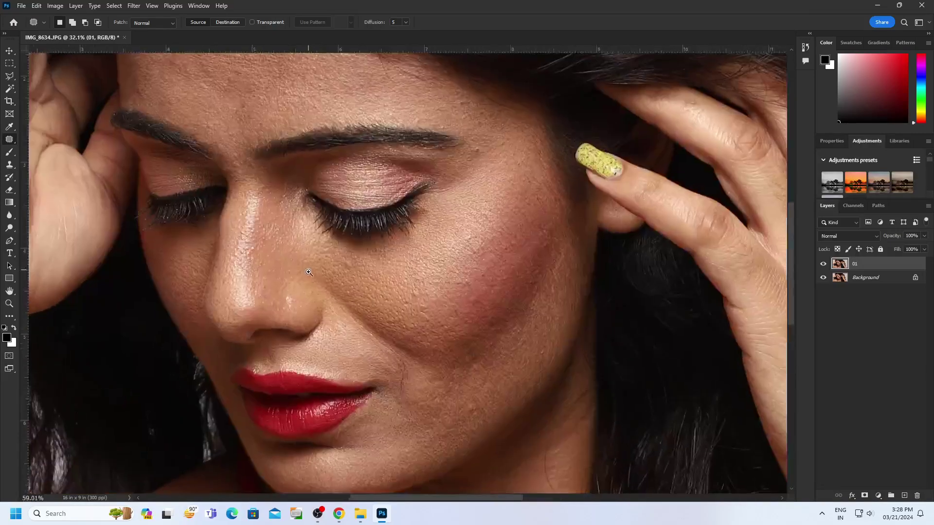
pyautogui.scroll(2, 369, 243)
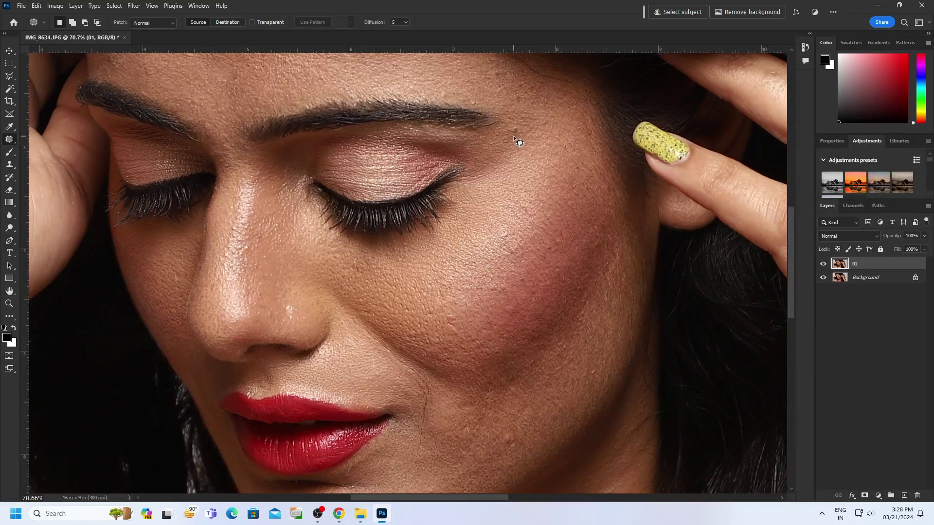
pyautogui.moveTo(509, 126); pyautogui.dragTo(520, 137)
pyautogui.scroll(-3, 545, 243)
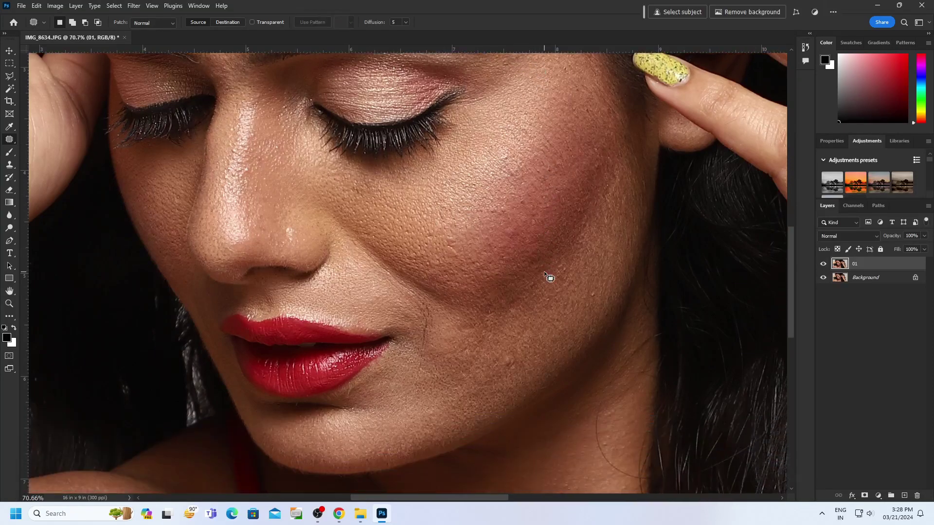
pyautogui.scroll(-1, 545, 275)
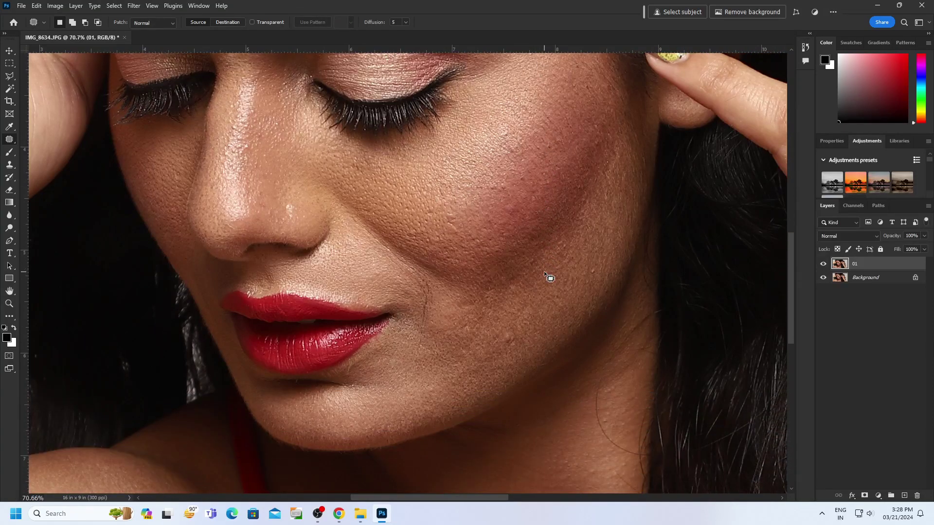
pyautogui.rightClick(9, 139)
pyautogui.click(44, 152)
pyautogui.rightClick(9, 139)
pyautogui.click(44, 140)
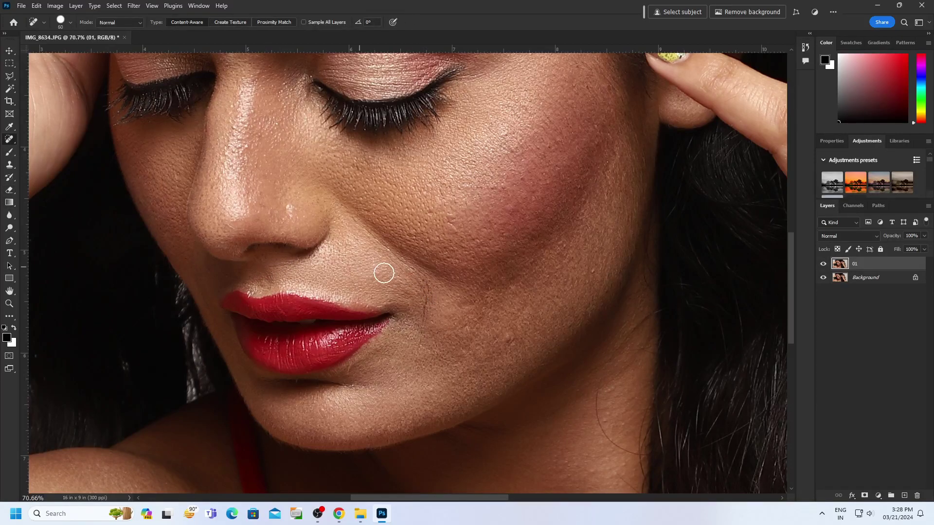
# Heal the cheek blemishes and the crease beside the lip corner, using brush sizes 80 and 50
pyautogui.press(']')
pyautogui.press(']')
pyautogui.press(']')
pyautogui.click(448, 220)
pyautogui.click(503, 326)
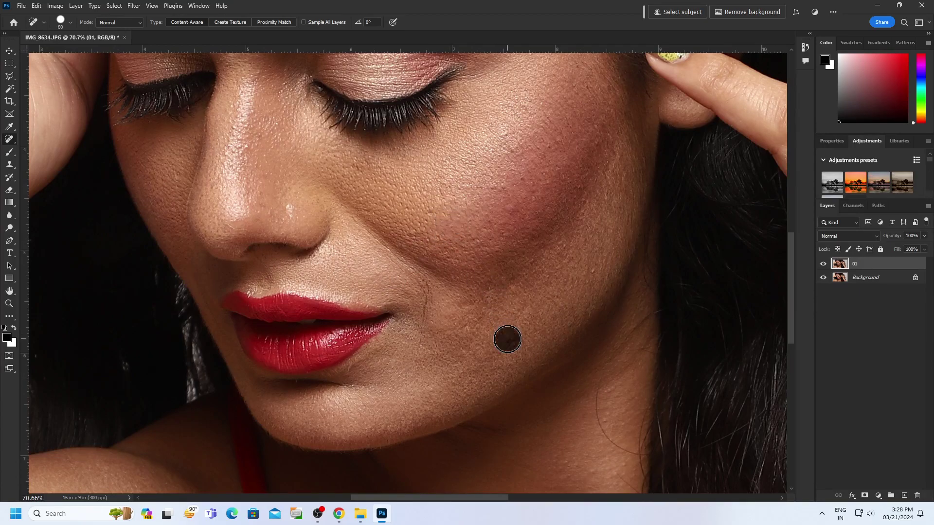
pyautogui.press('[')
pyautogui.press('[')
pyautogui.press('[')
pyautogui.click(508, 207)
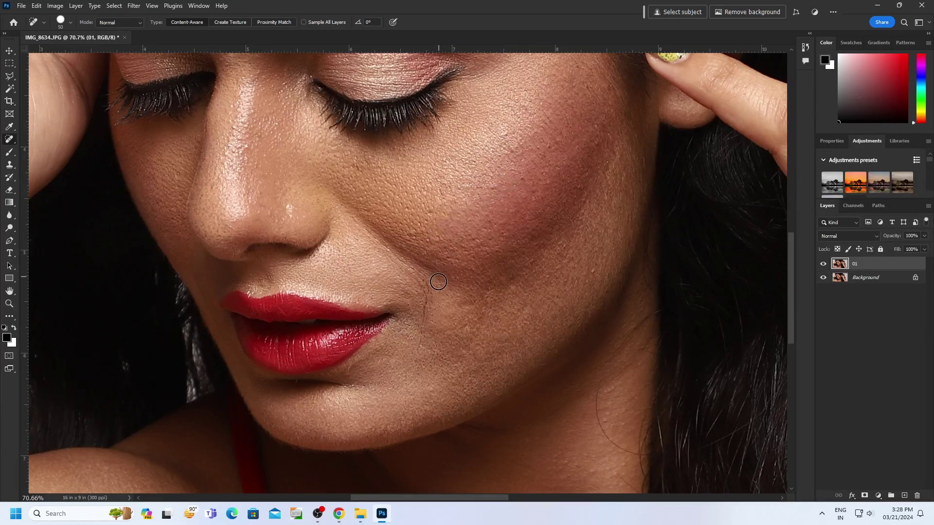
pyautogui.moveTo(424, 290); pyautogui.dragTo(422, 334)
pyautogui.click(423, 327)
# Heal the spots under the nose and the light blemish on the nose, with brush size around 60
pyautogui.click(277, 271)
pyautogui.click(292, 264)
pyautogui.moveTo(274, 264); pyautogui.dragTo(286, 264)
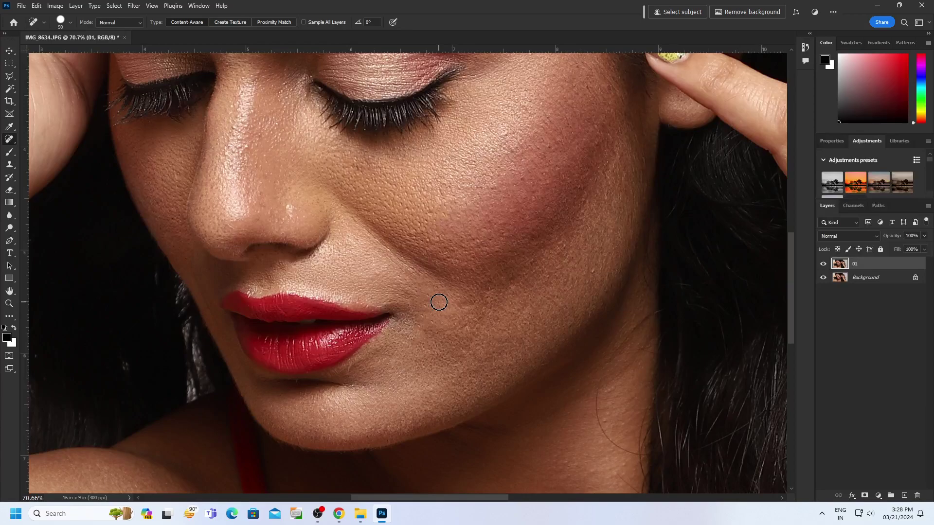
pyautogui.press(']')
pyautogui.click(289, 209)
pyautogui.press('[')
pyautogui.press('[')
pyautogui.scroll(2, 376, 271)
pyautogui.press(']')
pyautogui.press(']')
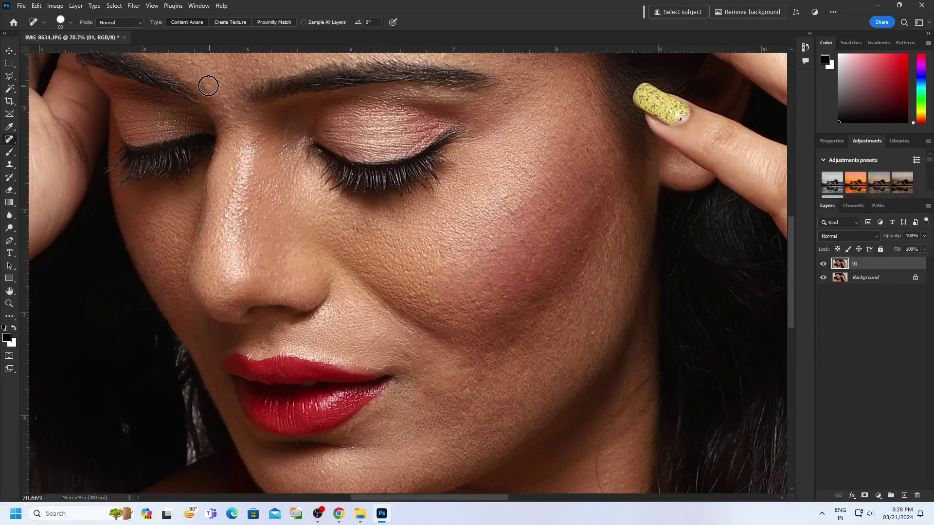
pyautogui.click(228, 105)
# Fit the portrait on screen, then zoom in and recentre the face
pyautogui.rightClick(458, 237)
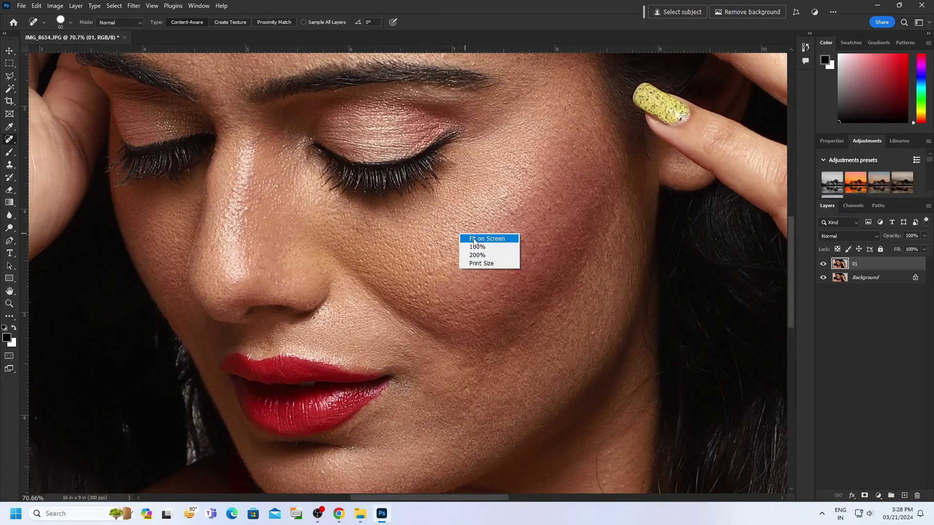
pyautogui.click(489, 242)
pyautogui.press('v')
pyautogui.scroll(3, 417, 281)
pyautogui.scroll(-1, 423, 243)
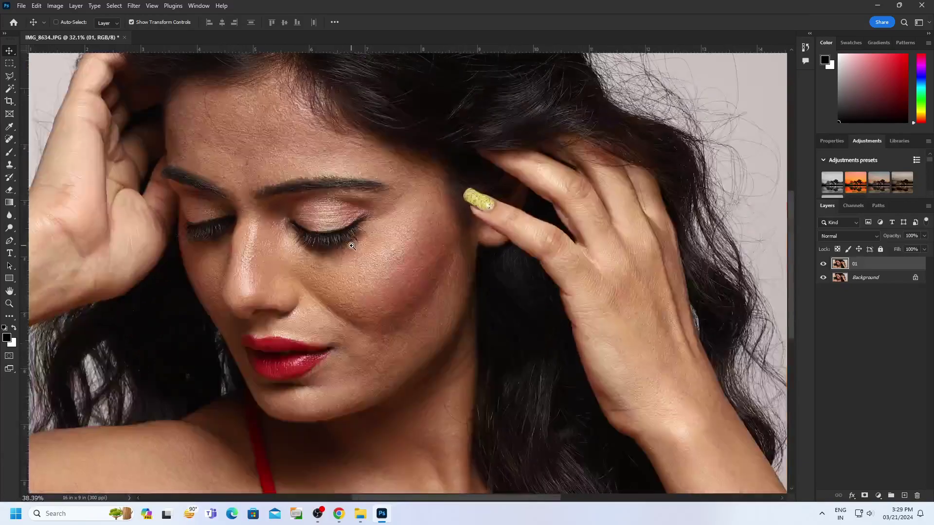
pyautogui.scroll(1, 425, 224)
pyautogui.moveTo(427, 216); pyautogui.dragTo(449, 214)
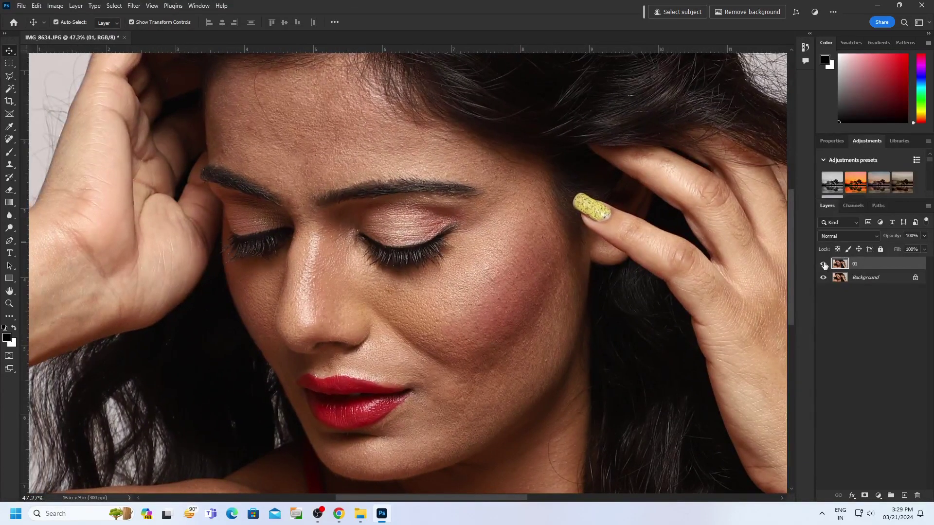
# Toggle layer 01's visibility to compare the retouch with the original, leaving it visible
pyautogui.click(823, 264)
pyautogui.click(823, 264)
pyautogui.click(823, 264)
pyautogui.click(824, 264)
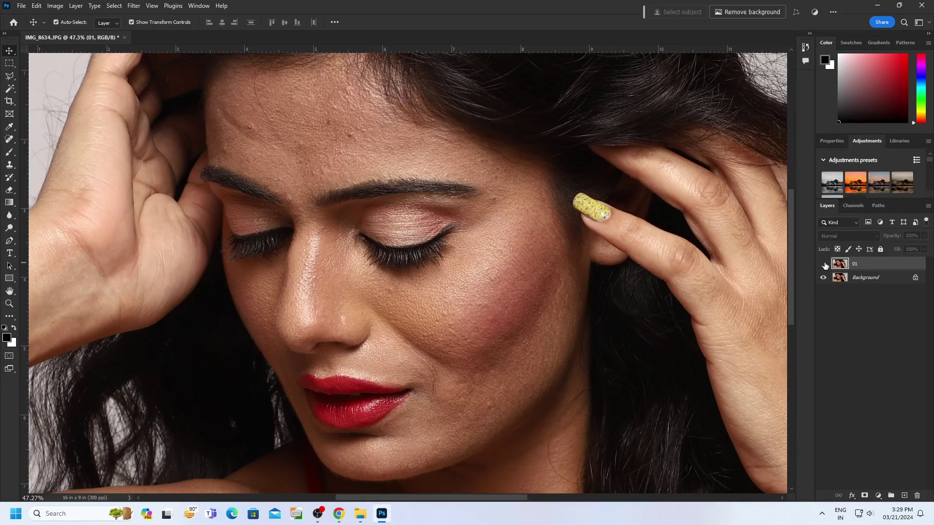
pyautogui.click(823, 264)
# Apply Levels with black point about 12, midtones about 1.23 and white point about 242
pyautogui.hotkey('ctrl', 'l')
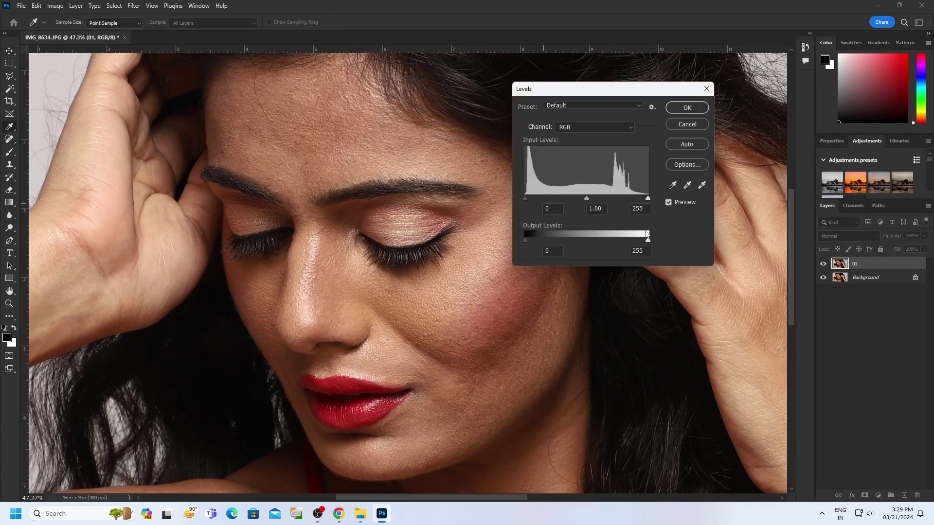
pyautogui.moveTo(583, 201); pyautogui.dragTo(582, 200)
pyautogui.moveTo(525, 198); pyautogui.dragTo(529, 198)
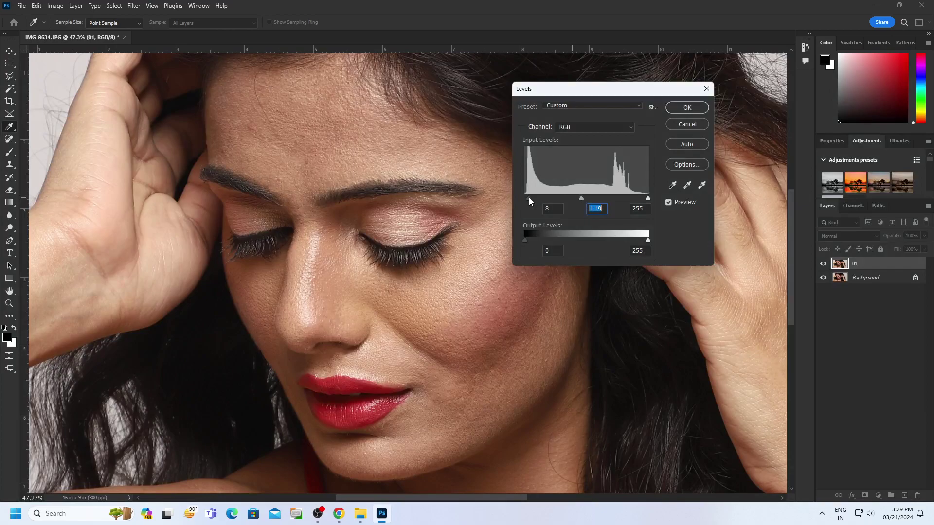
pyautogui.moveTo(648, 199); pyautogui.dragTo(642, 199)
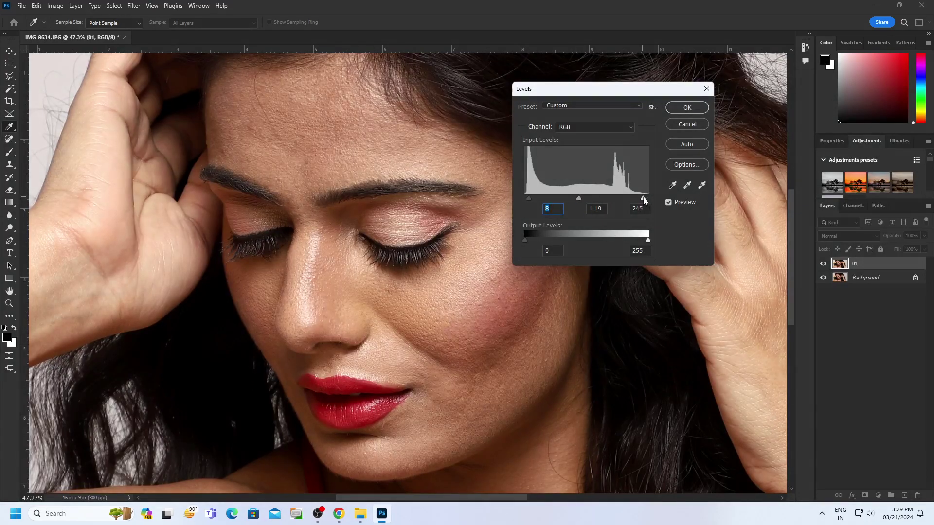
pyautogui.moveTo(529, 199); pyautogui.dragTo(532, 198)
pyautogui.press('Return')
# Run Portraiture 4 with a skin-tone mask sampled from the face and inspect the smoothed skin
pyautogui.click(134, 5)
pyautogui.moveTo(151, 229)
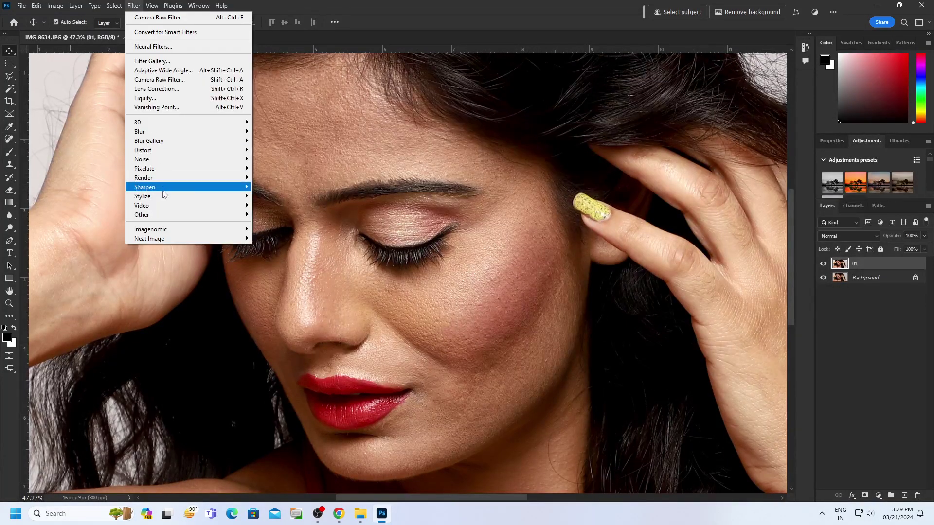
pyautogui.click(262, 239)
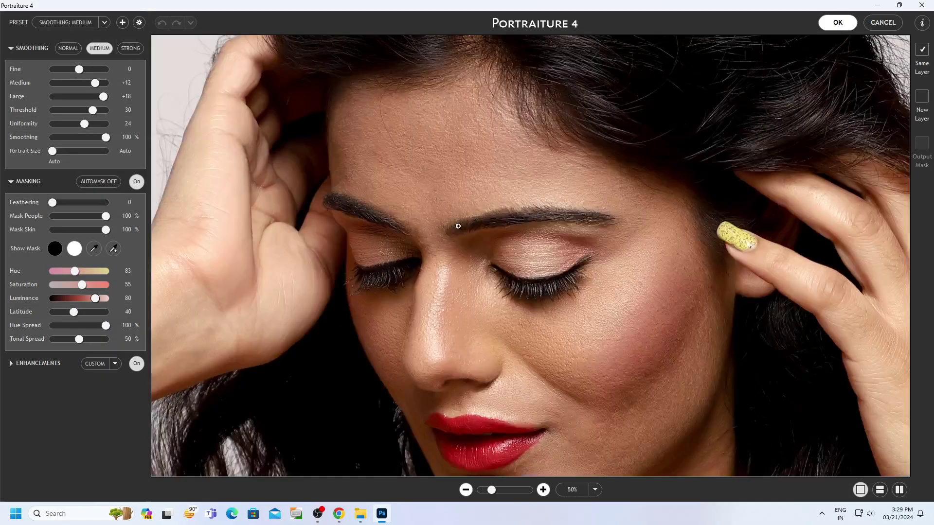
pyautogui.hotkey('alt', 'space')
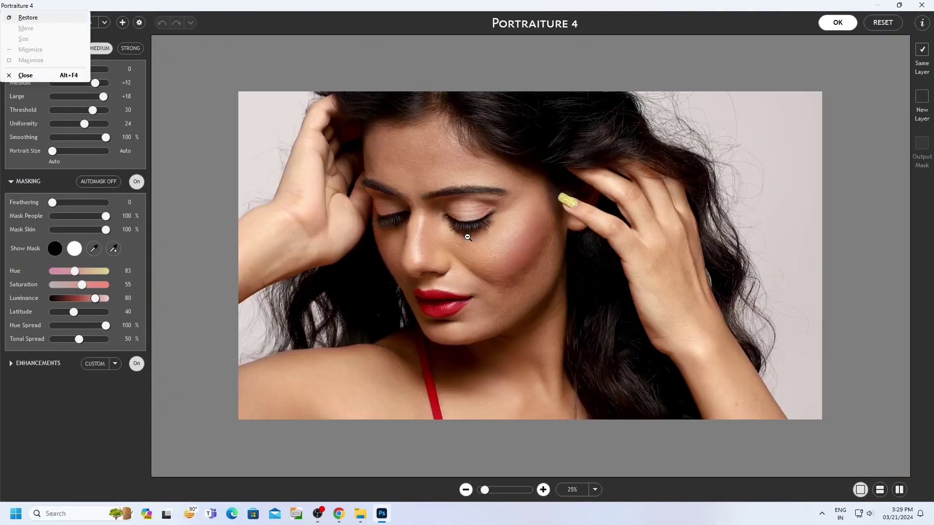
pyautogui.keyDown('alt'); pyautogui.click(465, 237); pyautogui.keyUp('alt')
pyautogui.click(92, 249)
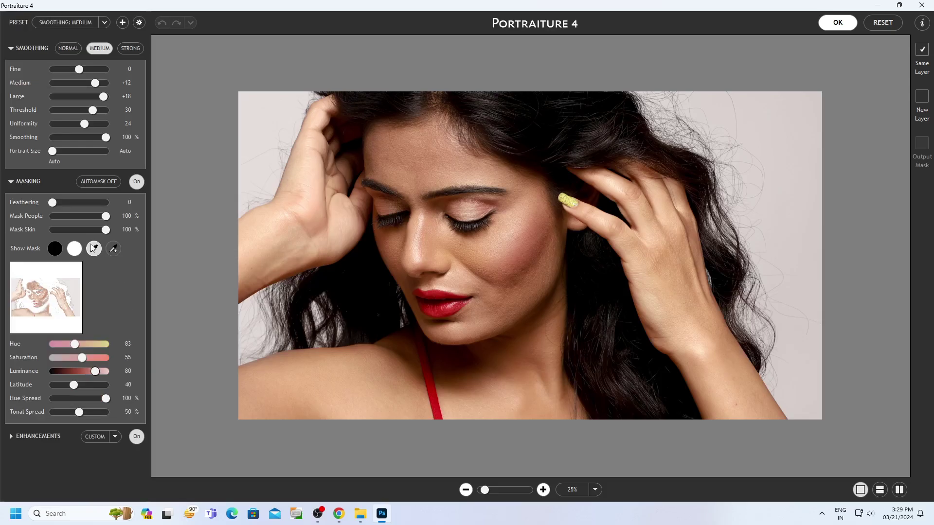
pyautogui.click(130, 48)
pyautogui.click(413, 146)
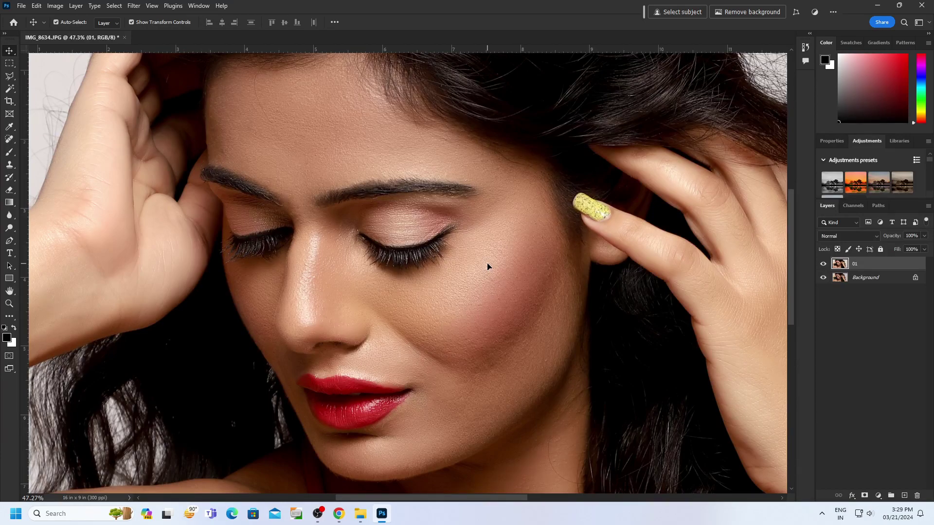
pyautogui.moveTo(434, 267); pyautogui.dragTo(387, 274)
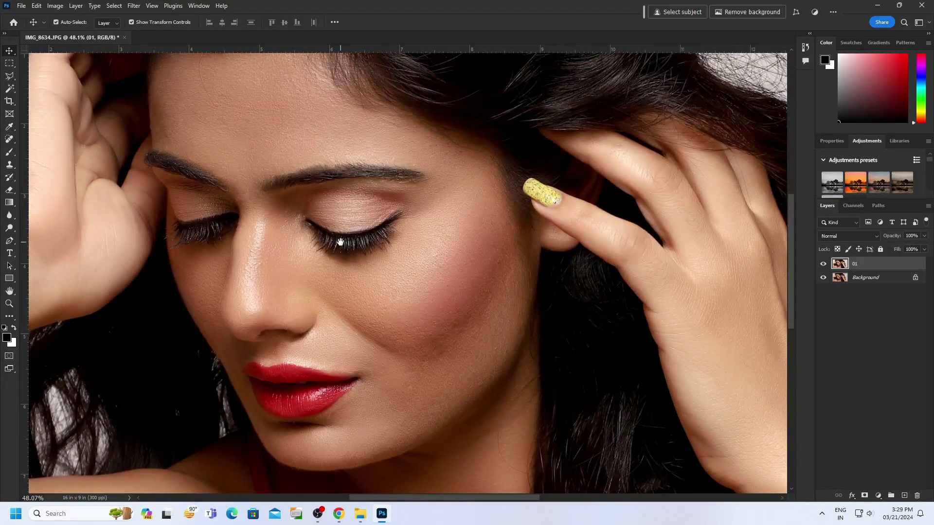
# Run Portraiture 4 again with the Normal preset and a resampled skin-tone mask
pyautogui.hotkey('alt', 'space')
pyautogui.hotkey('alt', 't')
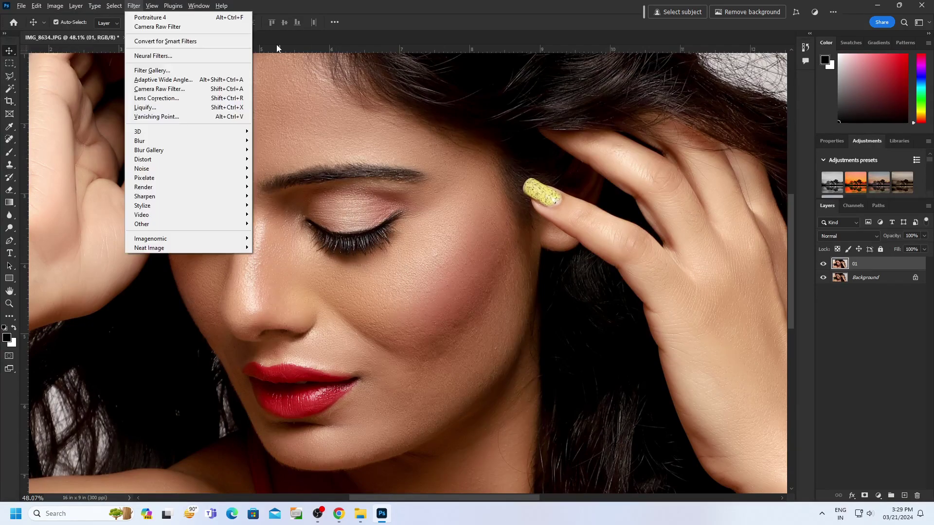
pyautogui.moveTo(150, 248)
pyautogui.click(288, 250)
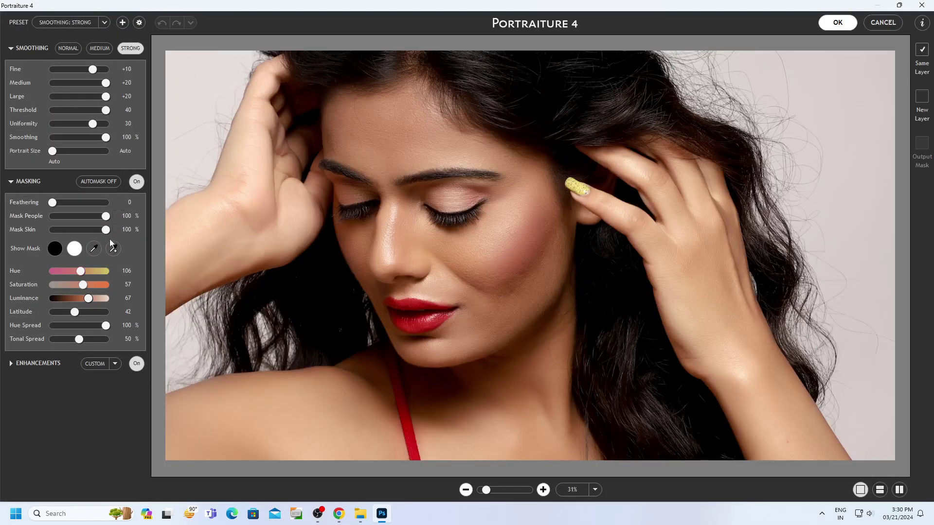
pyautogui.click(60, 47)
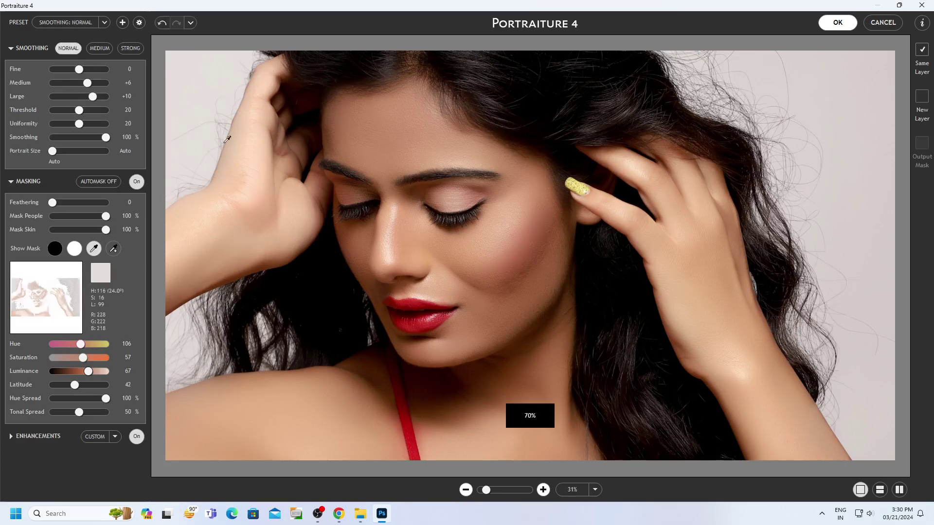
pyautogui.click(369, 122)
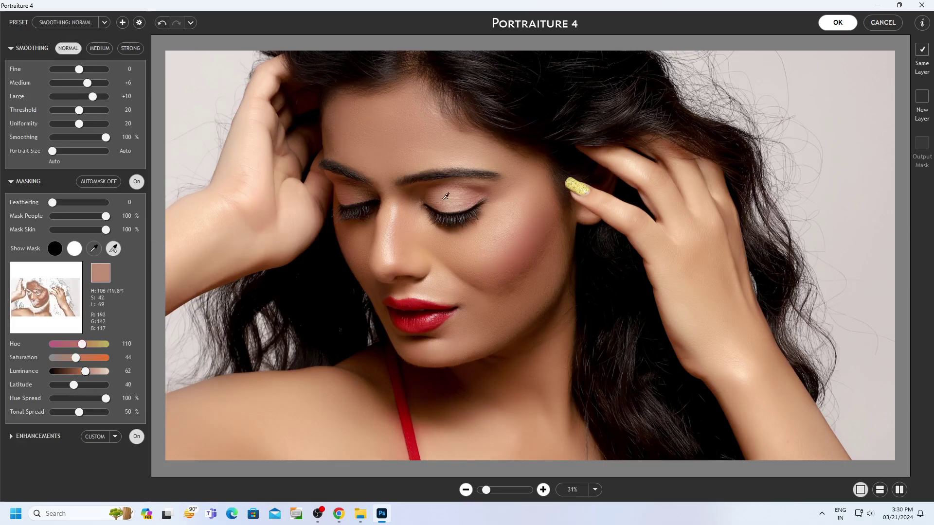
pyautogui.press('Return')
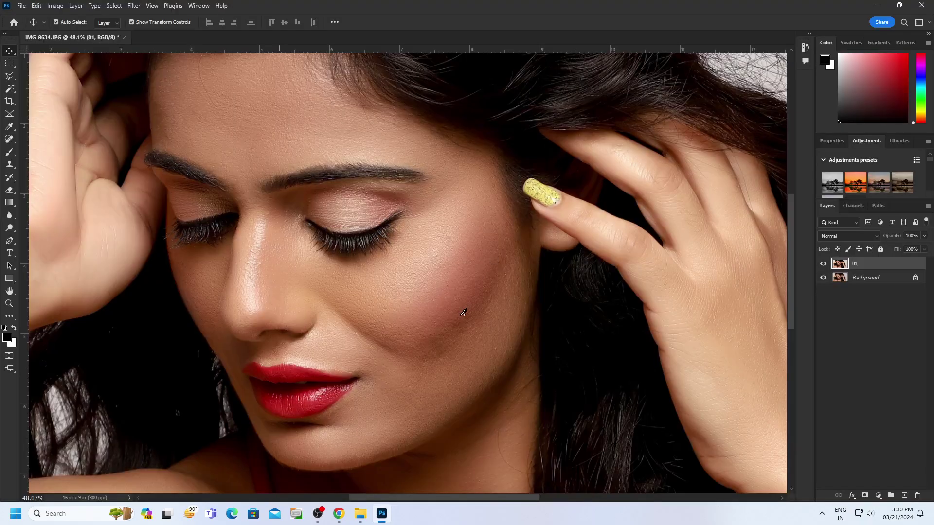
# Fade the Portraiture effect, keeping it at 100% opacity
pyautogui.click(37, 5)
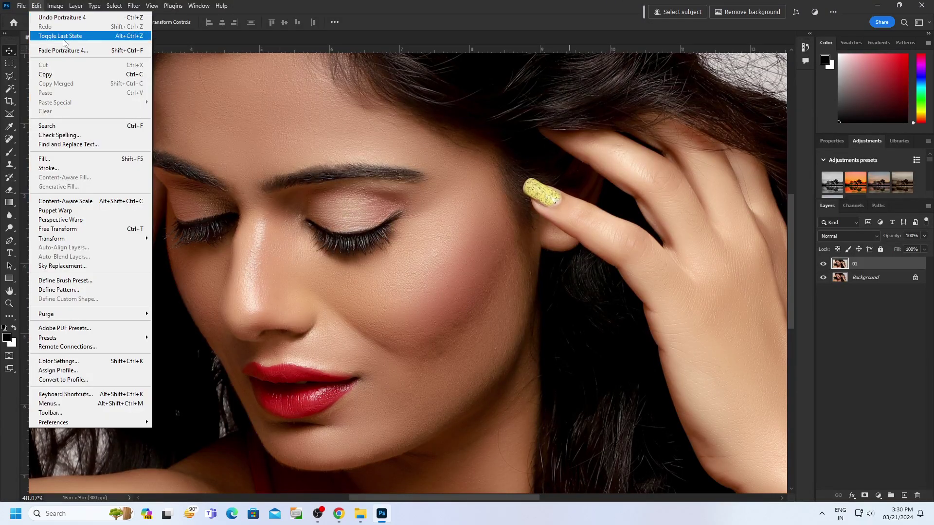
pyautogui.click(53, 49)
pyautogui.click(510, 154)
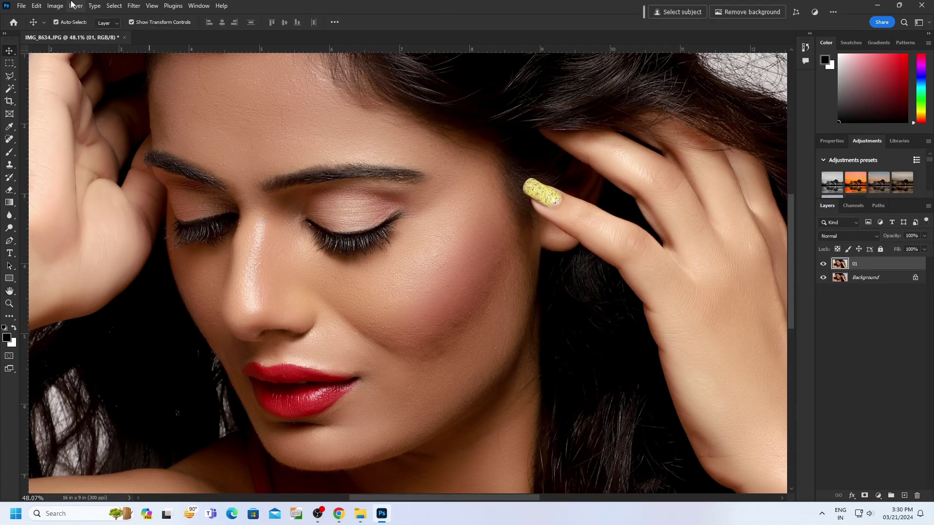
pyautogui.click(133, 5)
# Run Neat Image Pro with a noise profile built from the nose area and apply the noise filter
pyautogui.click(262, 248)
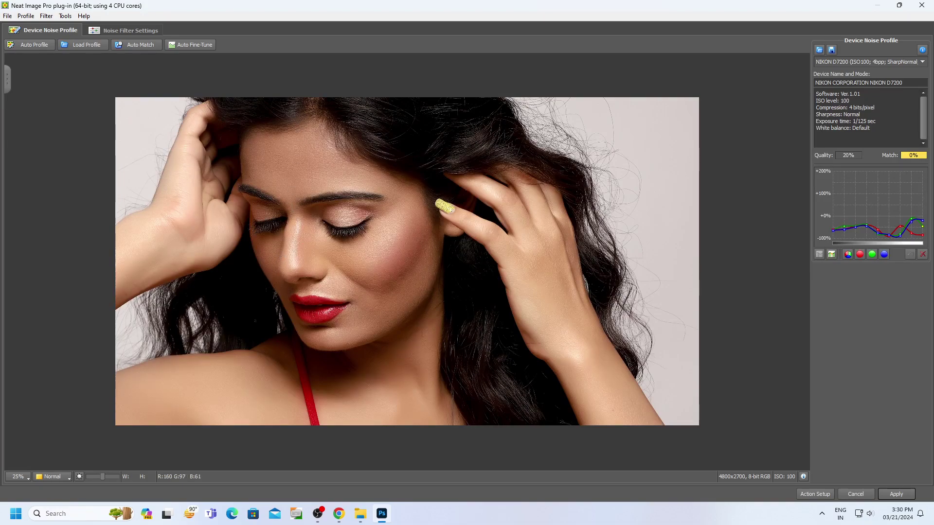
pyautogui.scroll(3, 311, 238)
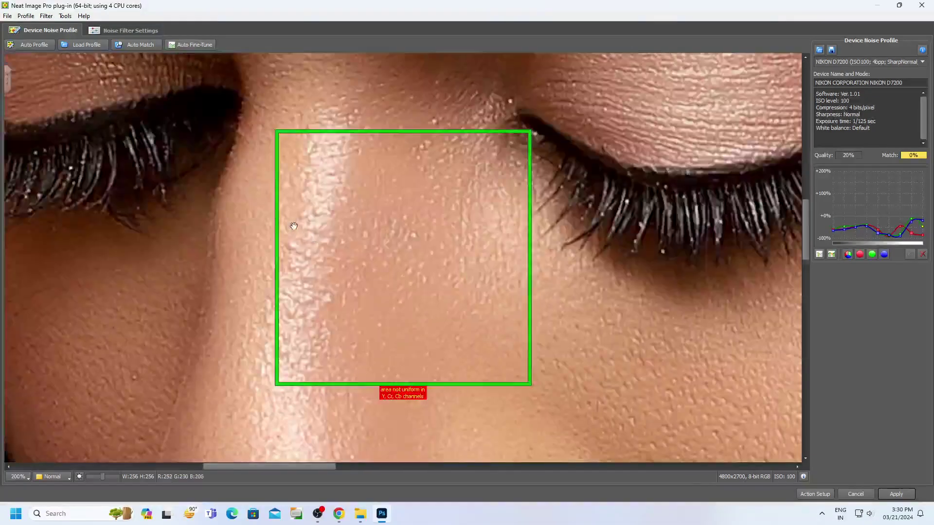
pyautogui.scroll(-1, 294, 226)
pyautogui.click(46, 45)
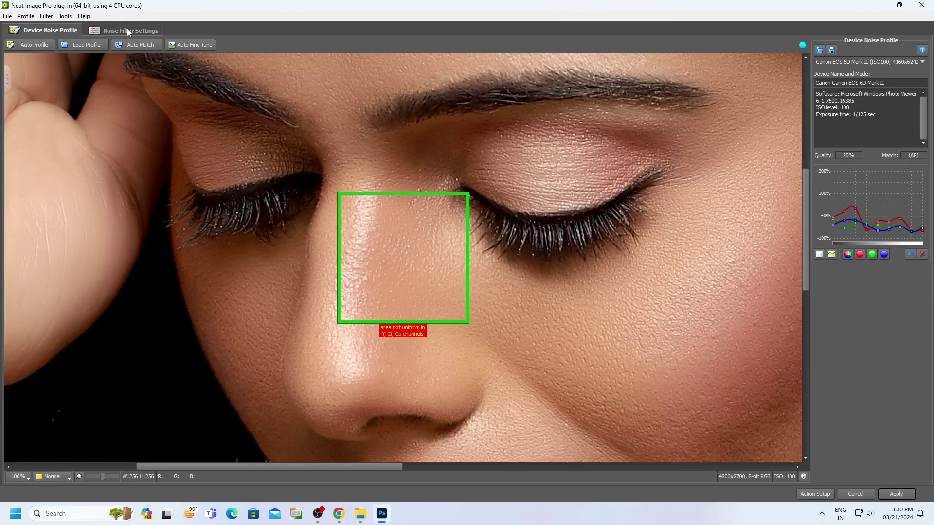
pyautogui.click(127, 30)
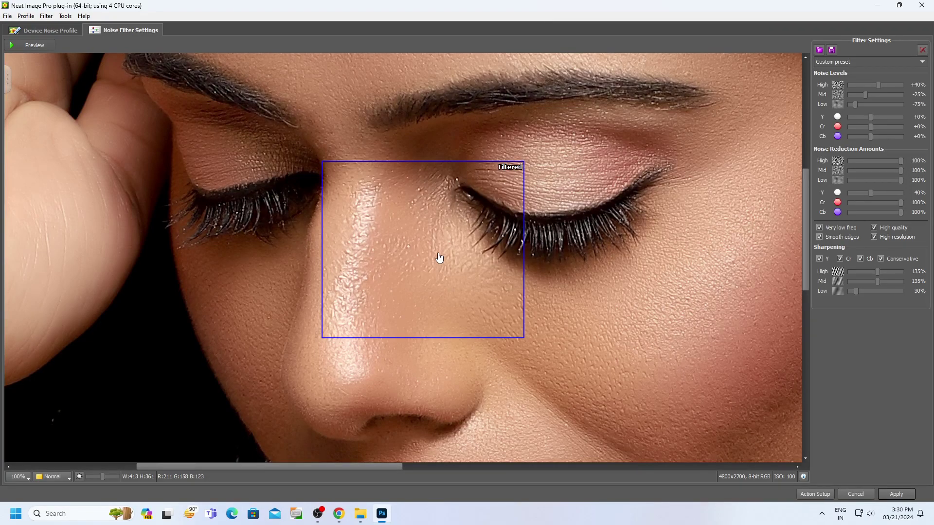
pyautogui.click(888, 495)
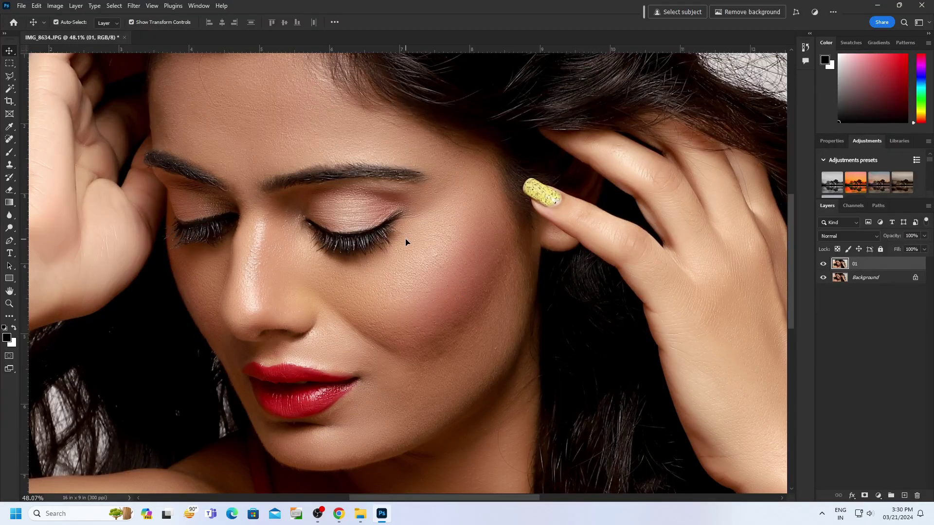
# Fade the Neat Image denoise to 42%, then try Noiseware and cancel it
pyautogui.click(36, 5)
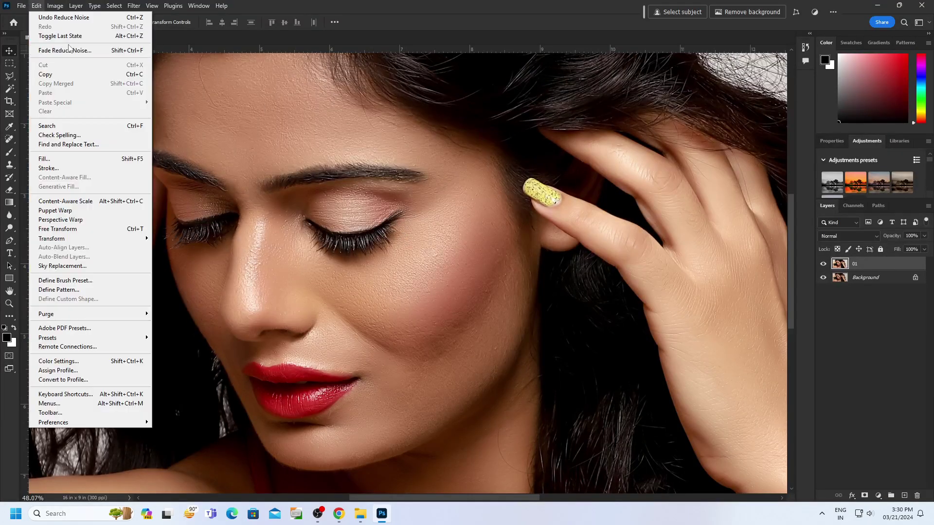
pyautogui.click(59, 52)
pyautogui.click(429, 166)
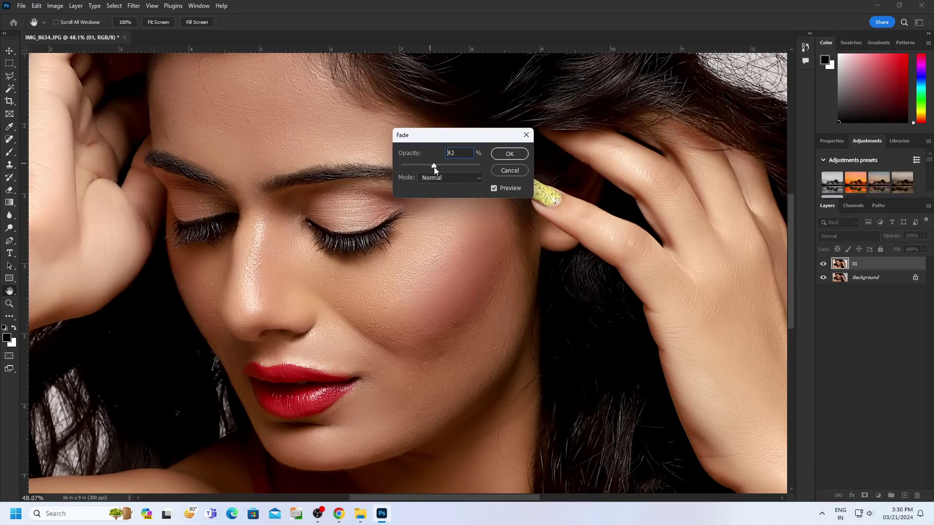
pyautogui.click(509, 154)
pyautogui.click(134, 6)
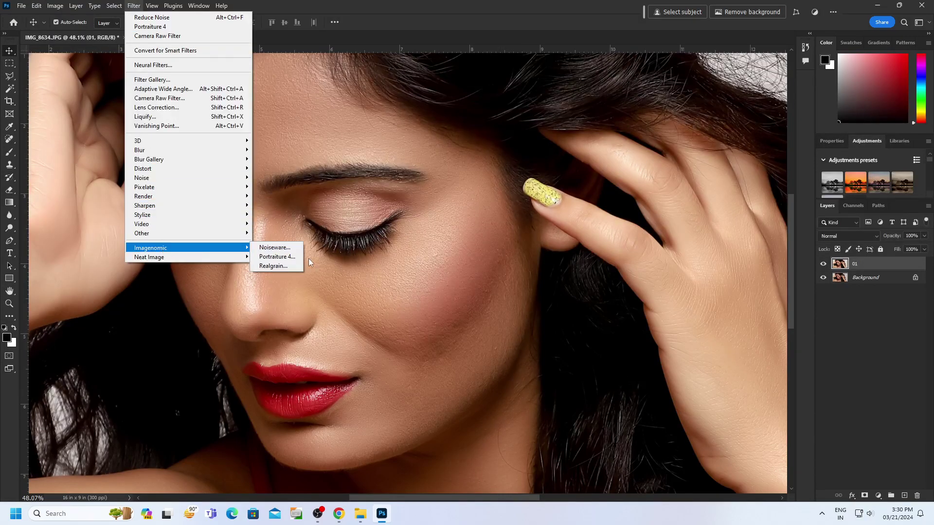
pyautogui.click(296, 250)
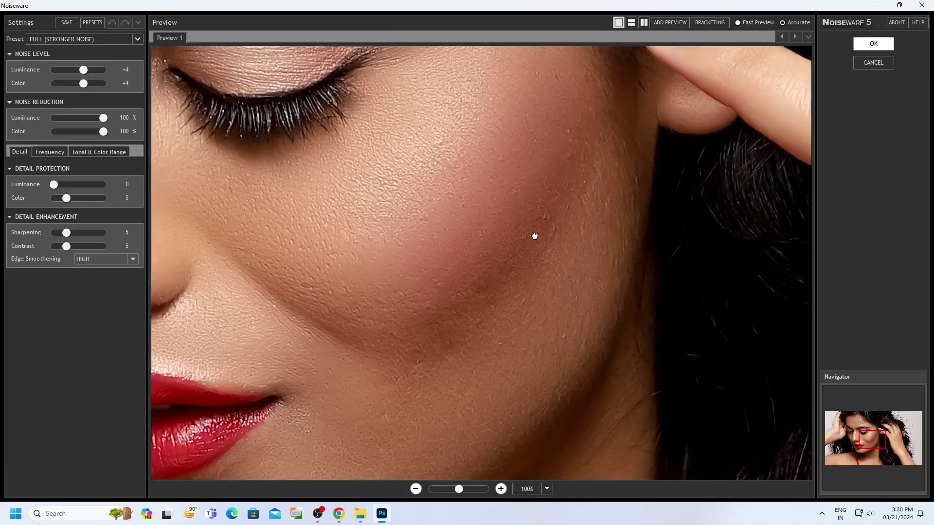
pyautogui.click(874, 61)
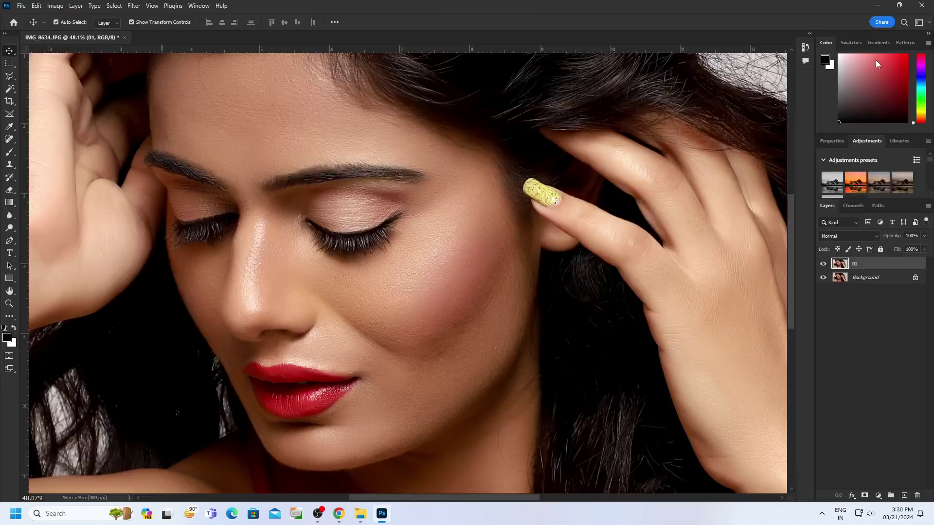
# Run Portraiture 4 with skin sampled on the forehead and fade it to 50%
pyautogui.click(133, 5)
pyautogui.click(275, 256)
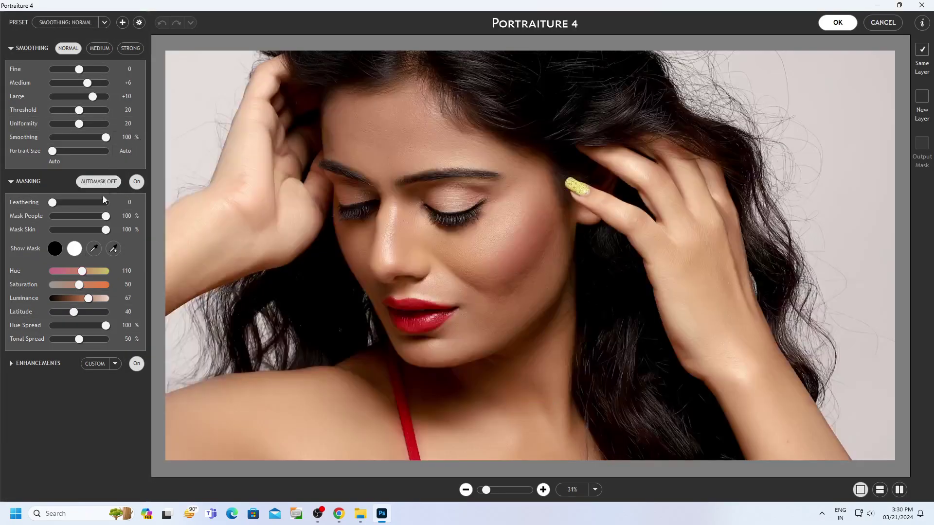
pyautogui.click(94, 249)
pyautogui.click(340, 130)
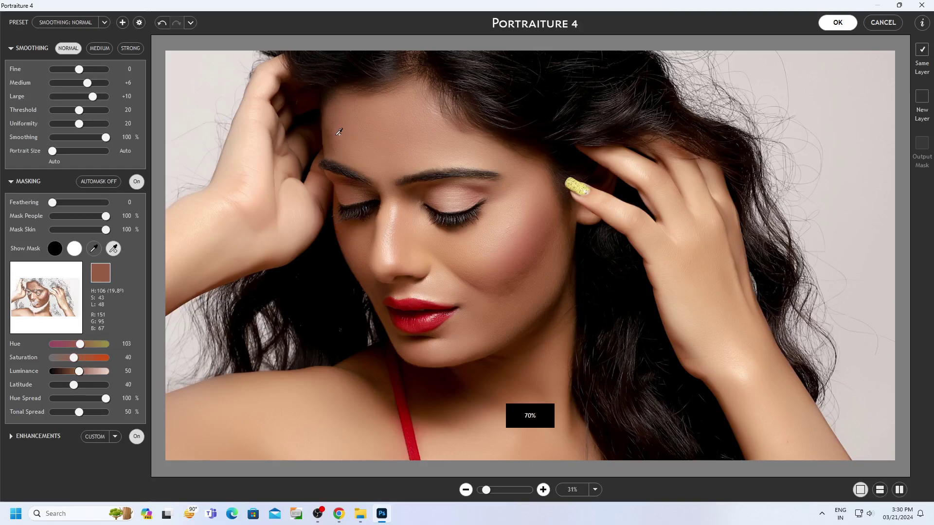
pyautogui.press('Return')
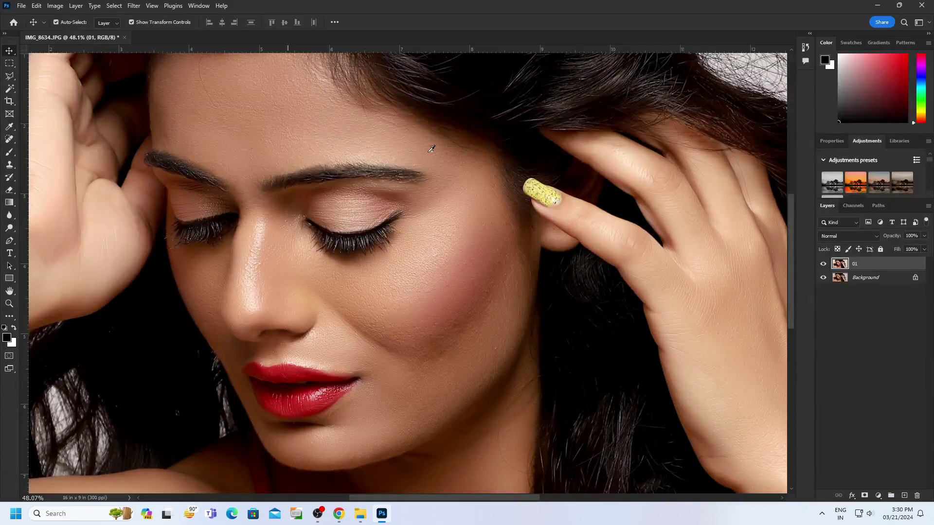
pyautogui.hotkey('ctrl', 'shift', 'f')
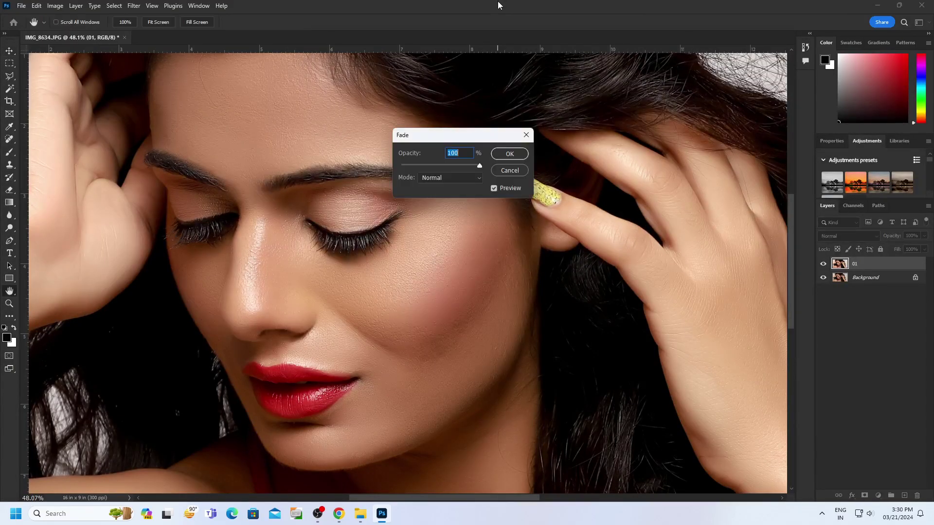
pyautogui.write('50')
pyautogui.click(516, 154)
pyautogui.hotkey('ctrl', '0')
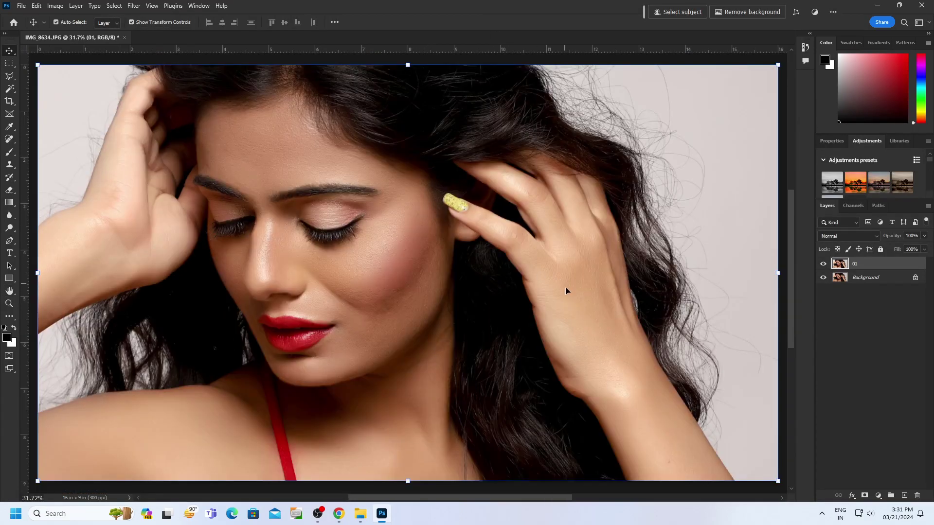
# Compare the fade via undo/redo, then apply Curves with the white point pulled to about 242
pyautogui.hotkey('ctrl', 'z')
pyautogui.hotkey('ctrl', 'shift', 'z')
pyautogui.hotkey('ctrl', 'm')
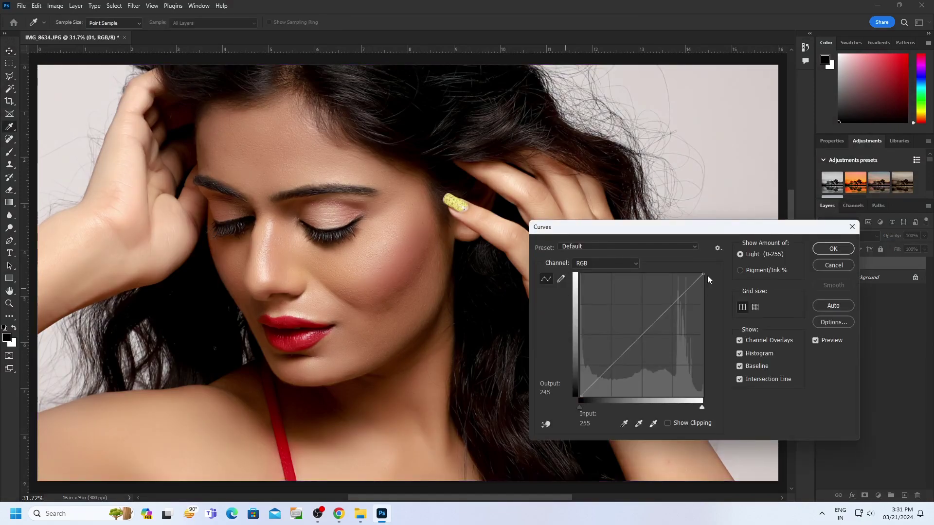
pyautogui.moveTo(703, 274); pyautogui.dragTo(699, 273)
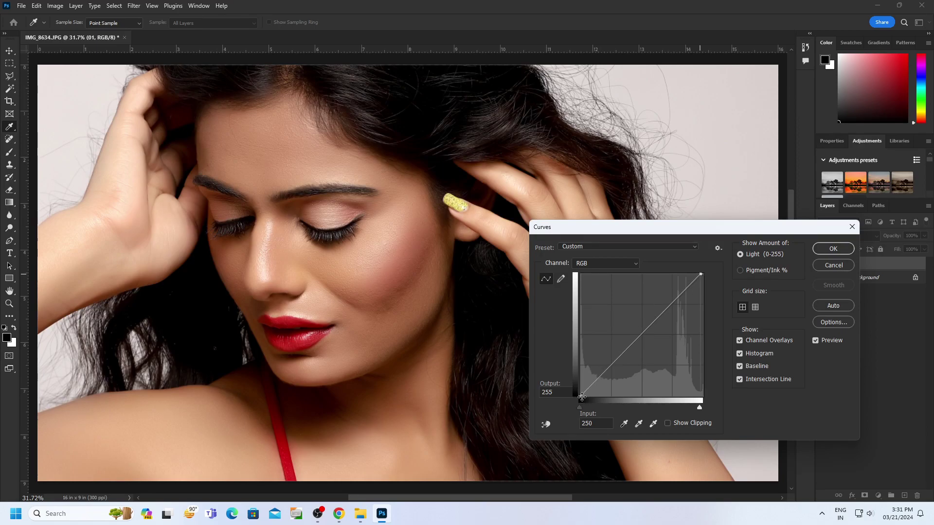
pyautogui.moveTo(582, 397); pyautogui.dragTo(582, 395)
pyautogui.moveTo(700, 274); pyautogui.dragTo(693, 274)
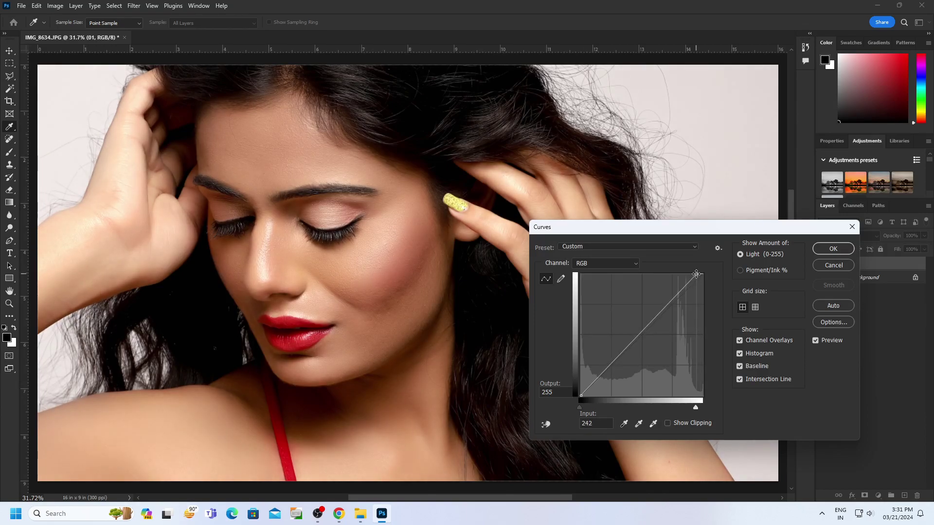
pyautogui.press('Return')
pyautogui.press('v')
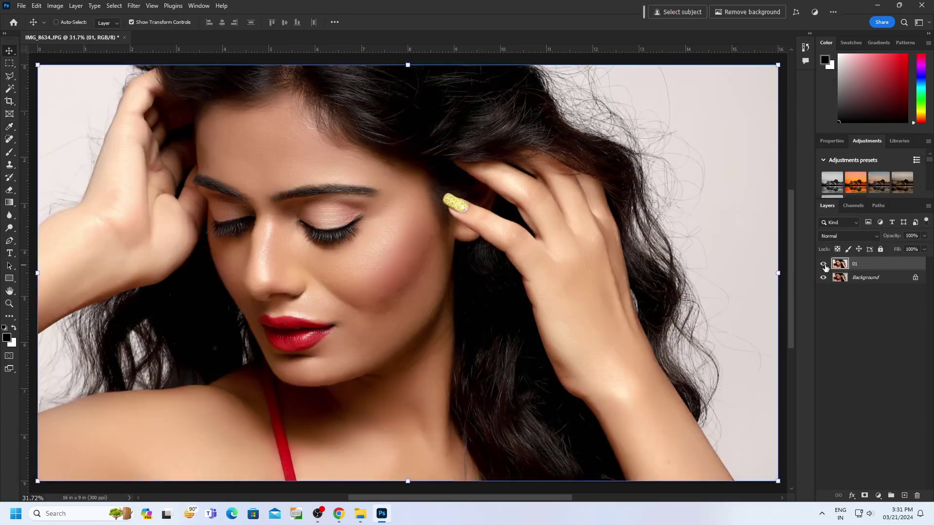
# Apply a Levels adjustment to layer 01 with the black input raised to 8
pyautogui.hotkey('ctrl', 'l')
pyautogui.moveTo(525, 198); pyautogui.dragTo(529, 198)
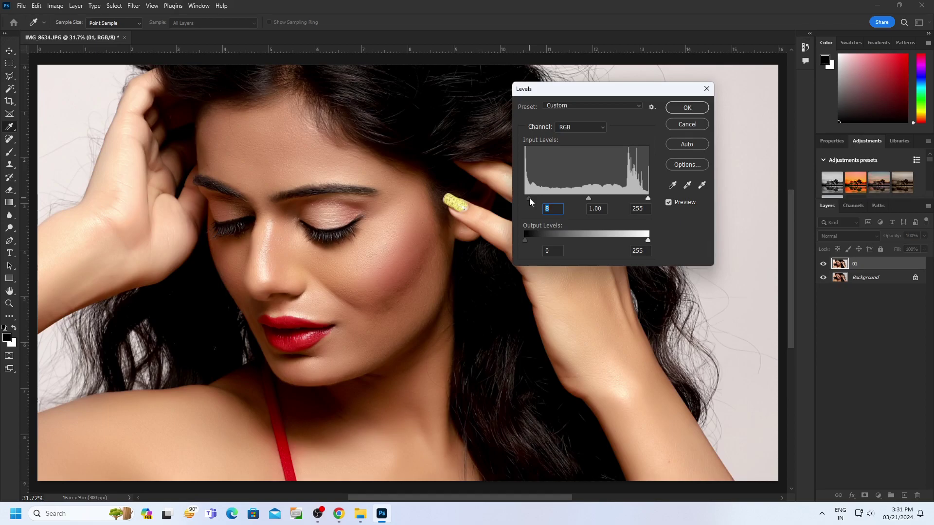
pyautogui.press('Return')
pyautogui.press('v')
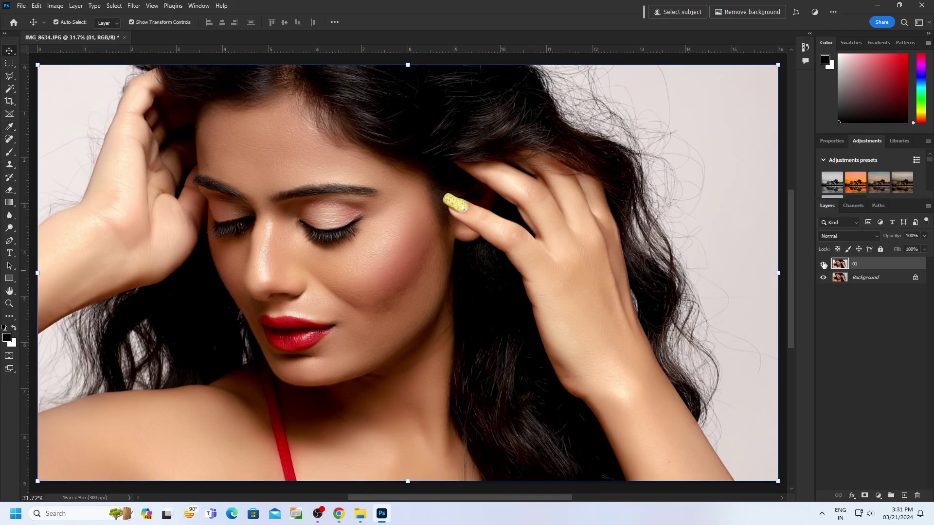
# Toggle layer 01's visibility repeatedly to compare against the original, ending with the retouch visible
pyautogui.click(823, 264)
pyautogui.click(823, 263)
pyautogui.click(823, 263)
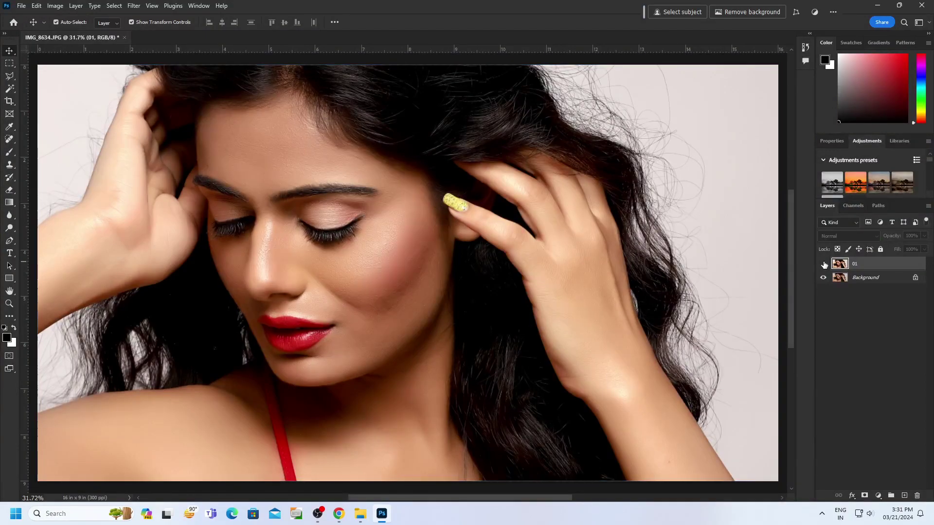
pyautogui.click(823, 264)
pyautogui.click(823, 264)
pyautogui.click(823, 264)
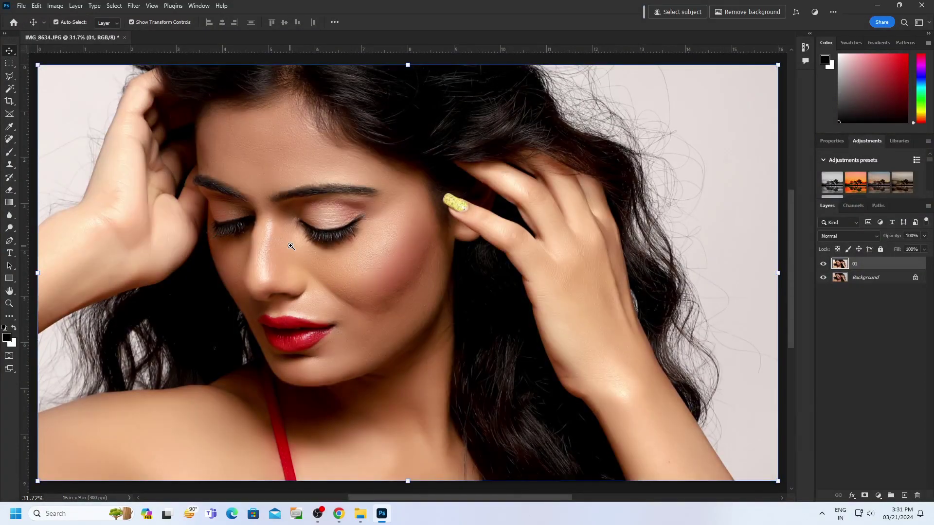
pyautogui.click(823, 264)
pyautogui.click(823, 264)
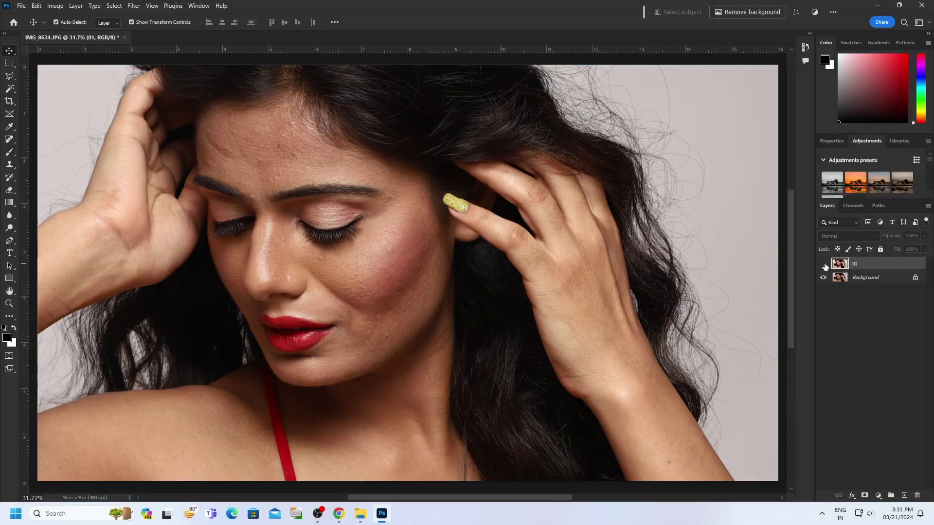
pyautogui.click(823, 264)
pyautogui.click(823, 264)
pyautogui.click(823, 263)
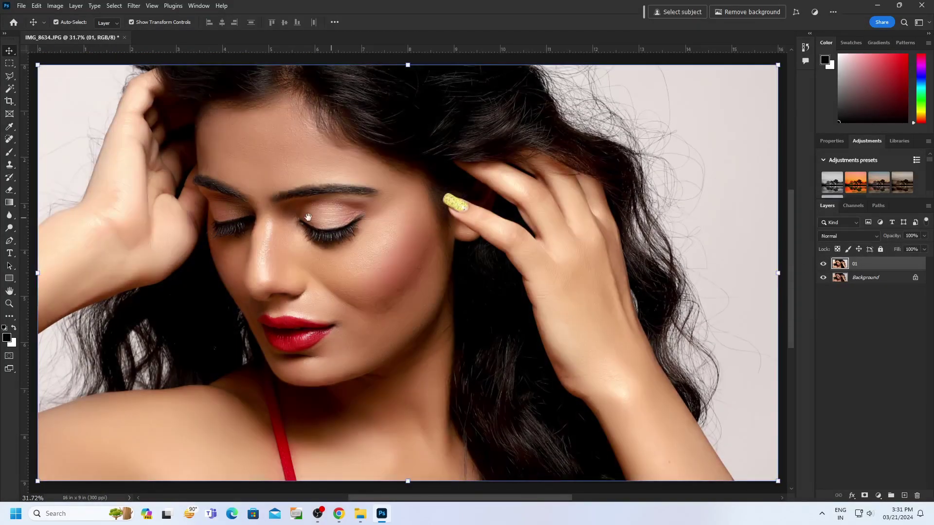